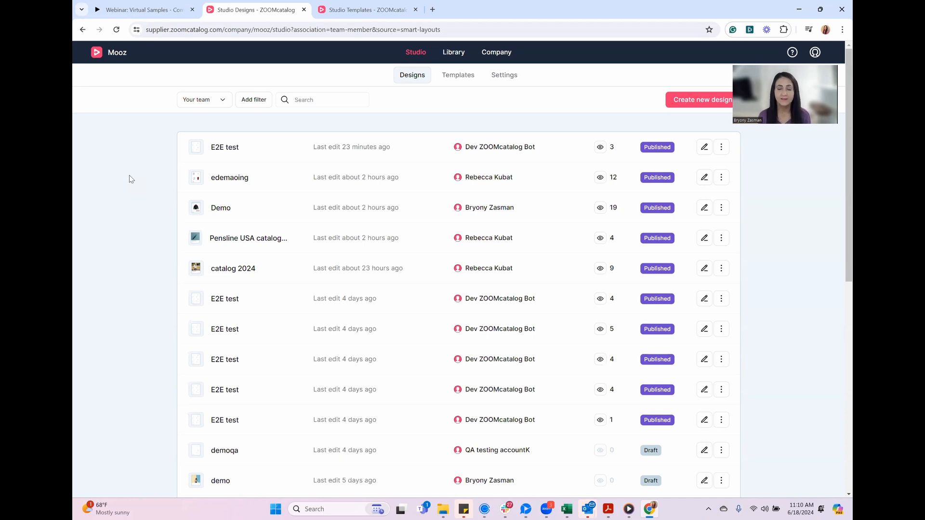
Start a new design and name it New Products
left_click(703, 100)
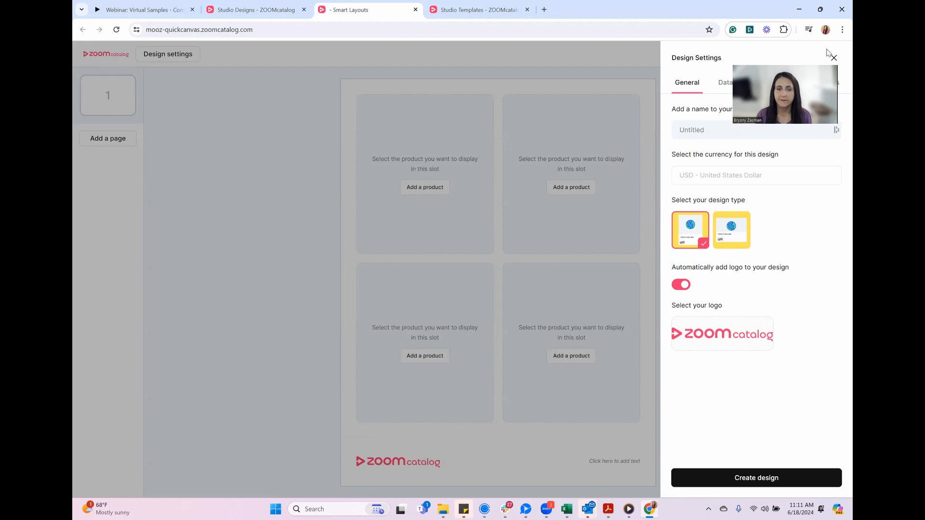
left_click(695, 130)
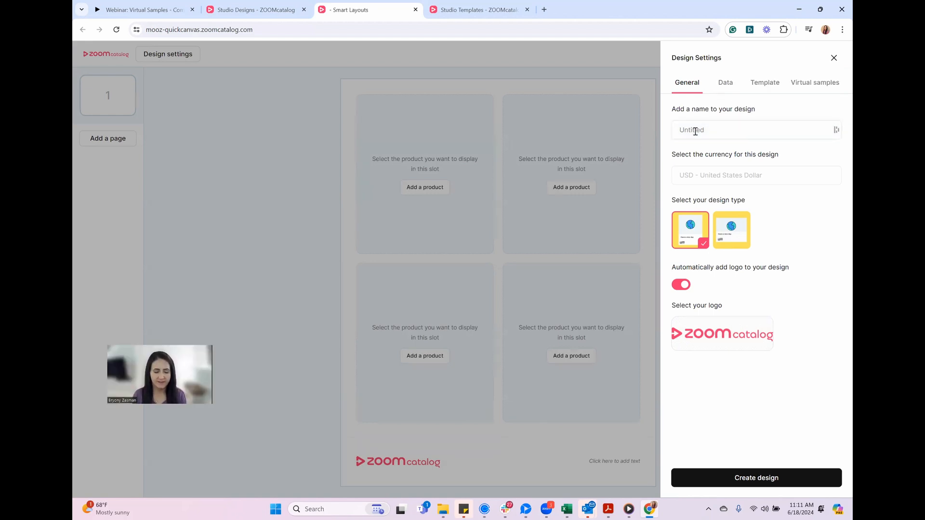
type("New Prodyc")
key("BackSpace")
key("BackSpace")
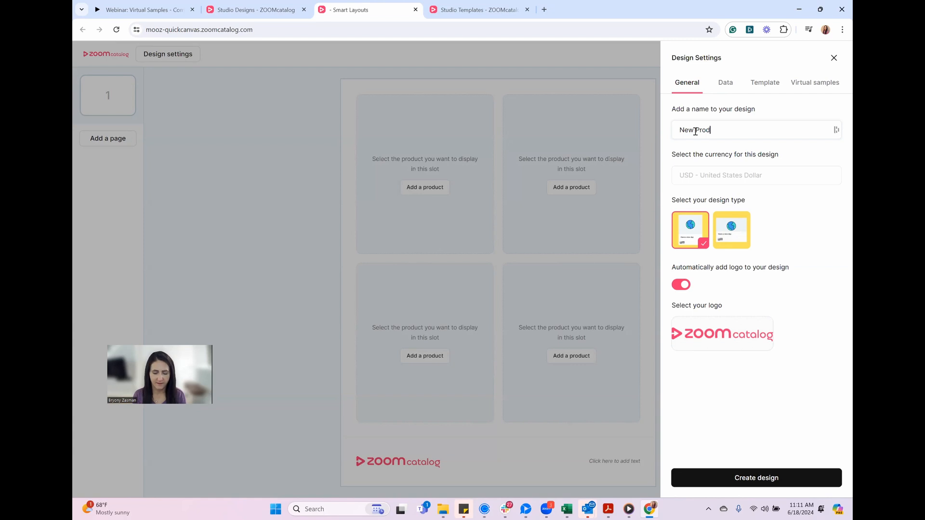
type("ucts")
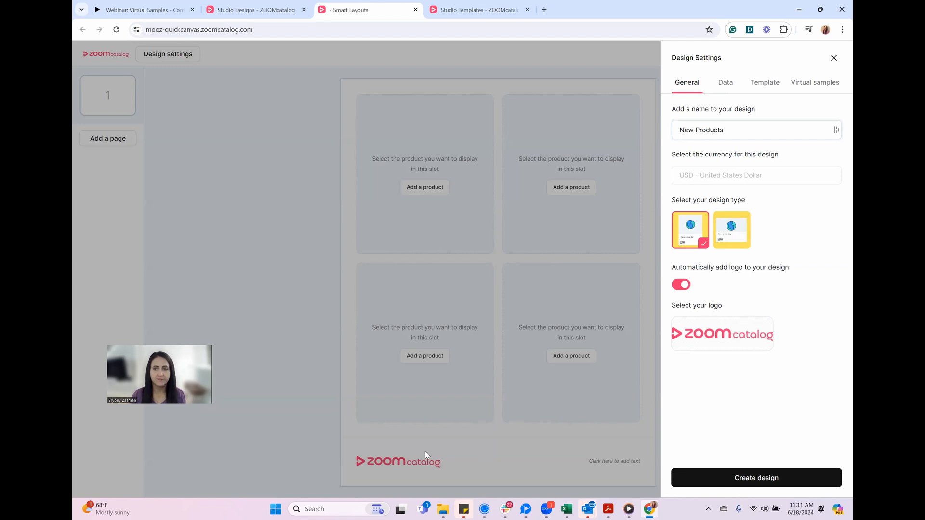
mouse_move(712, 329)
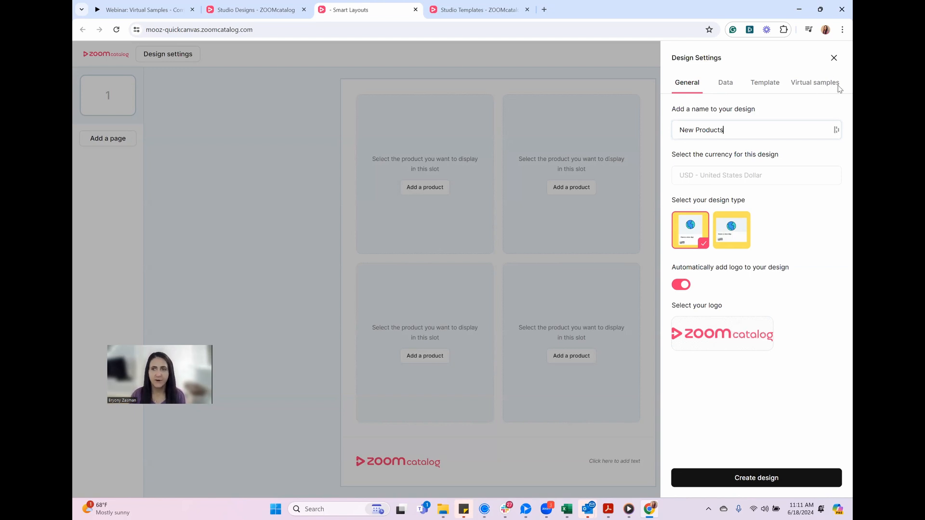
Enable applying logos to products in the design's virtual sample settings and open the asset library for choosing a logo
left_click(811, 85)
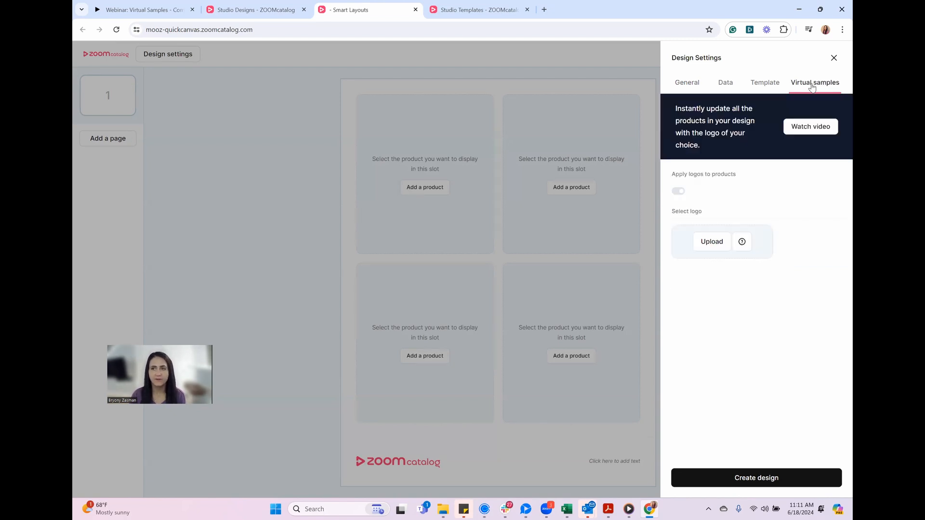
left_click(682, 191)
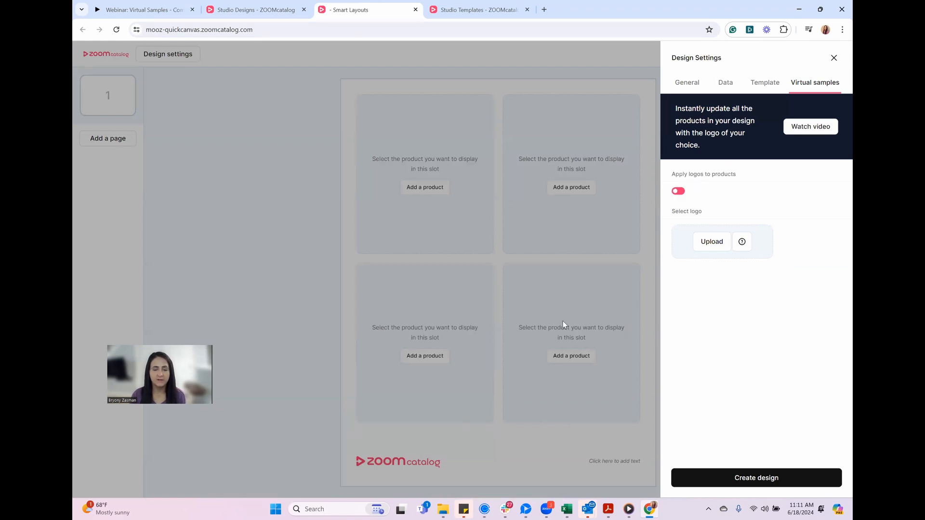
left_click(712, 245)
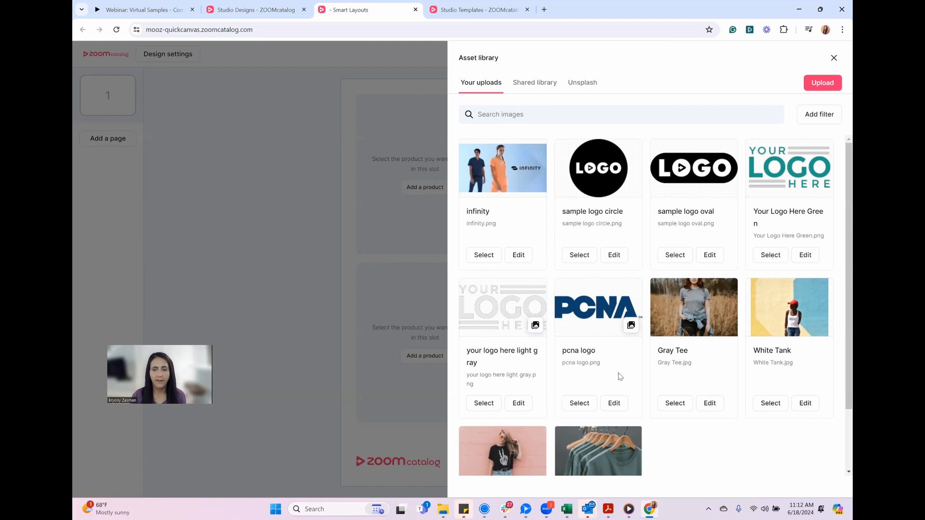
Try recoloring the pcna logo to red E40101 and discard the edit
left_click(614, 404)
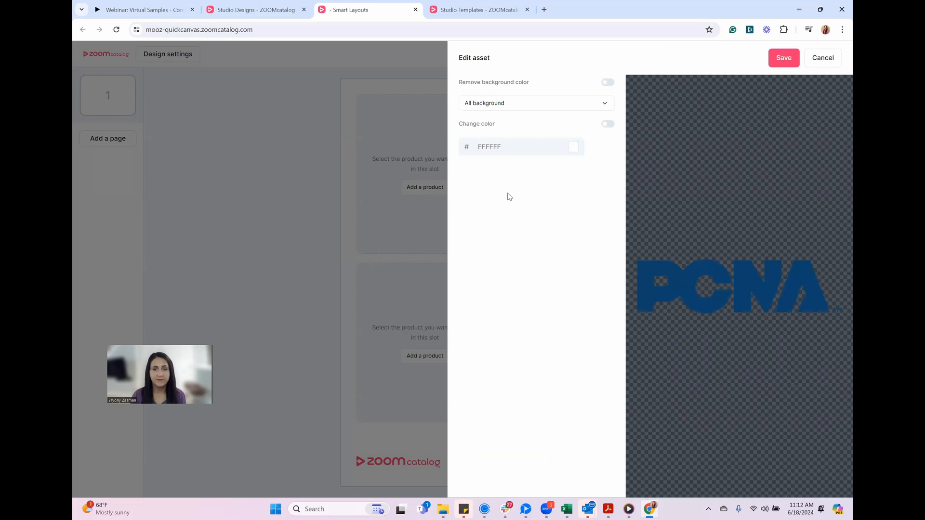
left_click(608, 124)
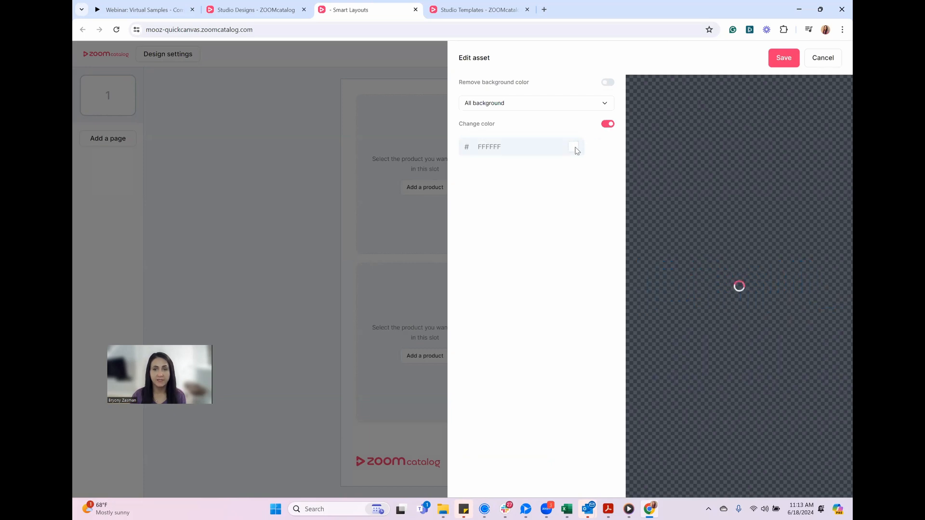
left_click(573, 147)
left_click(674, 159)
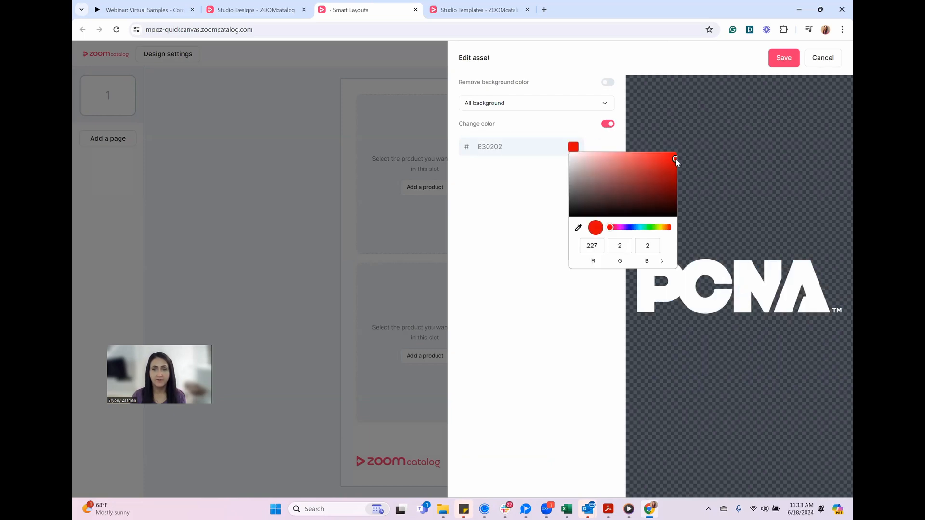
left_click(552, 180)
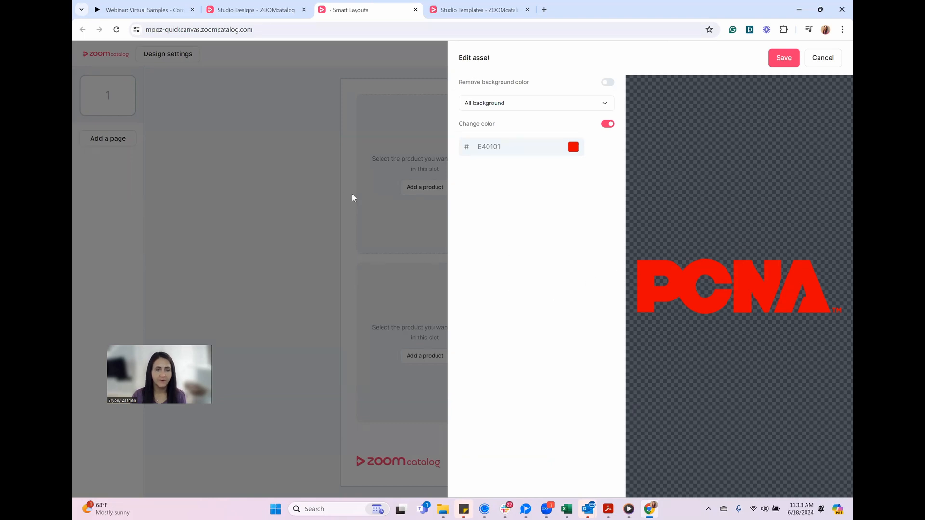
left_click(823, 58)
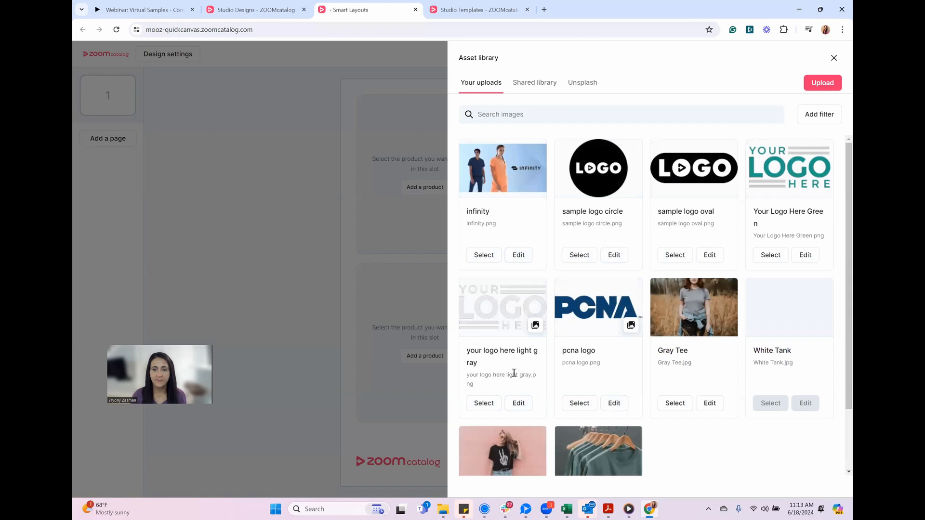
Choose the "your logo here light gray" logo for the virtual samples and create the design
left_click(484, 404)
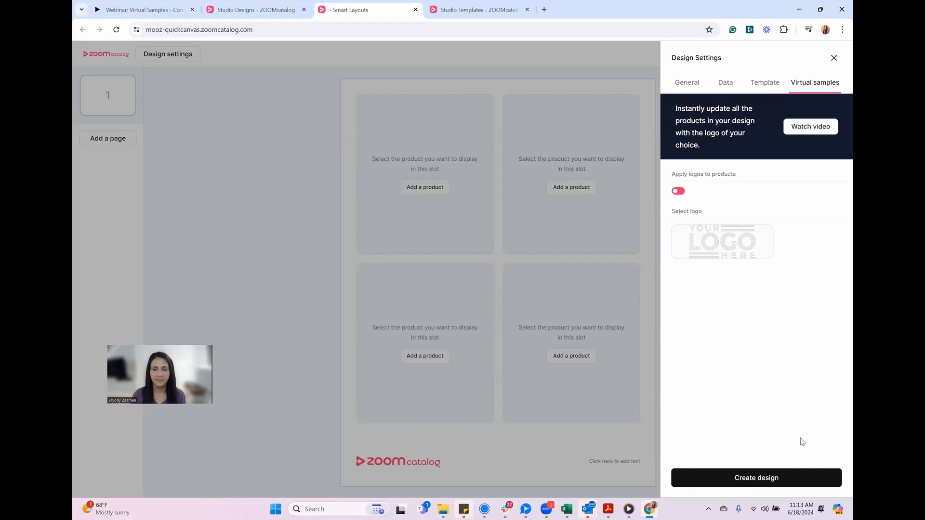
left_click(750, 481)
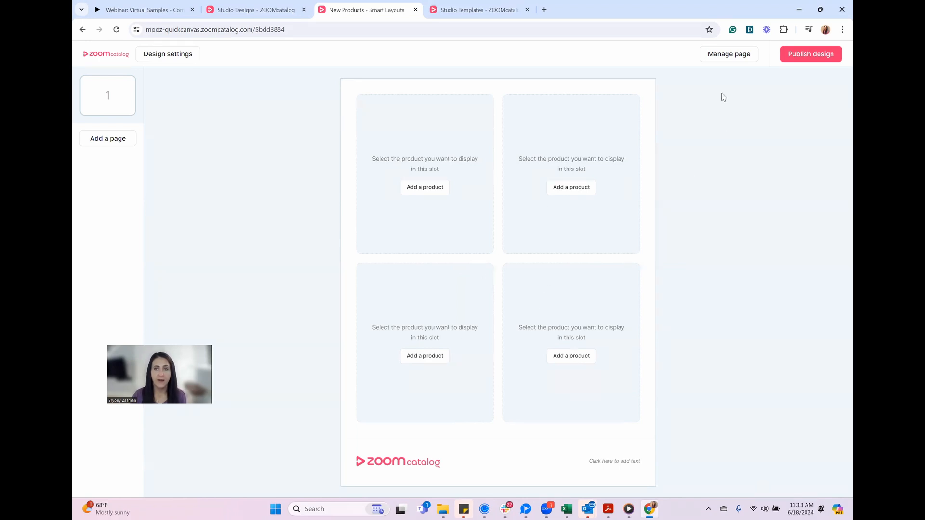
Review the available page layouts for the page and close them without choosing a different one
left_click(730, 57)
left_click(795, 160)
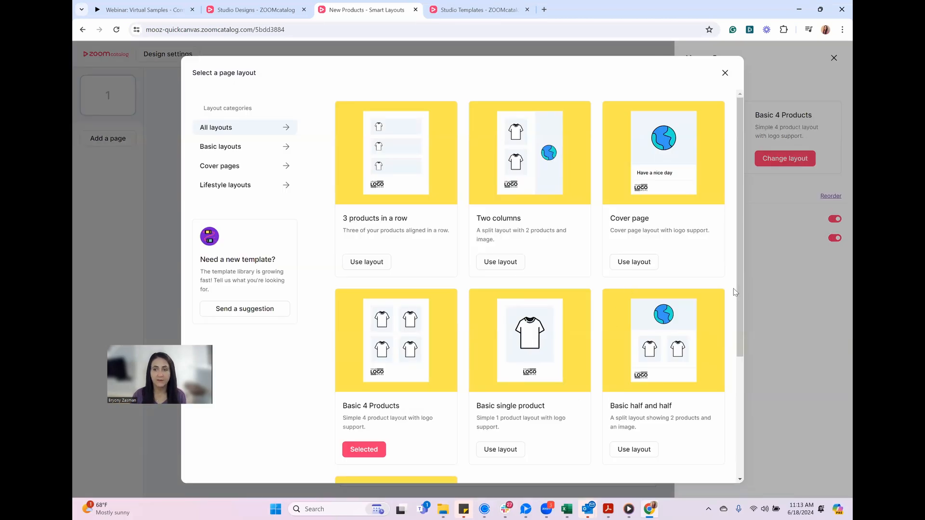
scroll(738, 294, "down", 2)
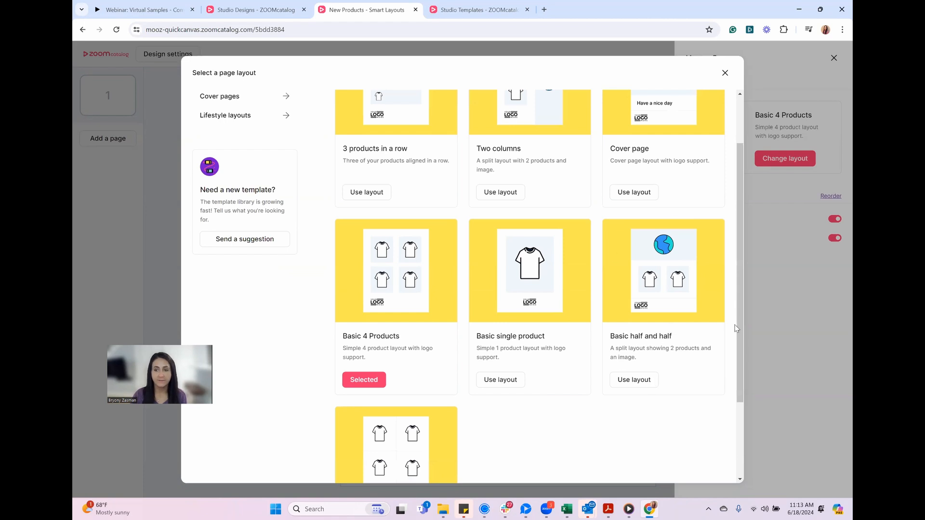
left_click_drag(737, 326, 736, 239)
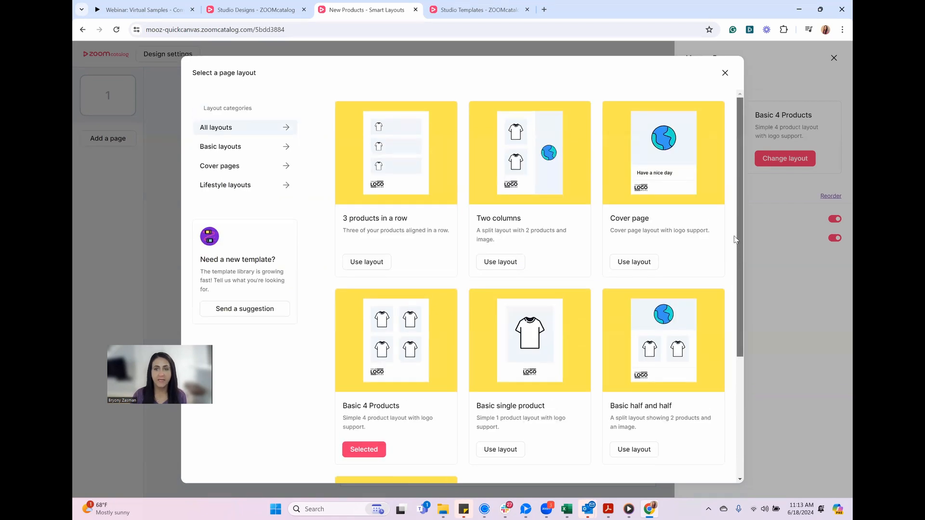
left_click(725, 73)
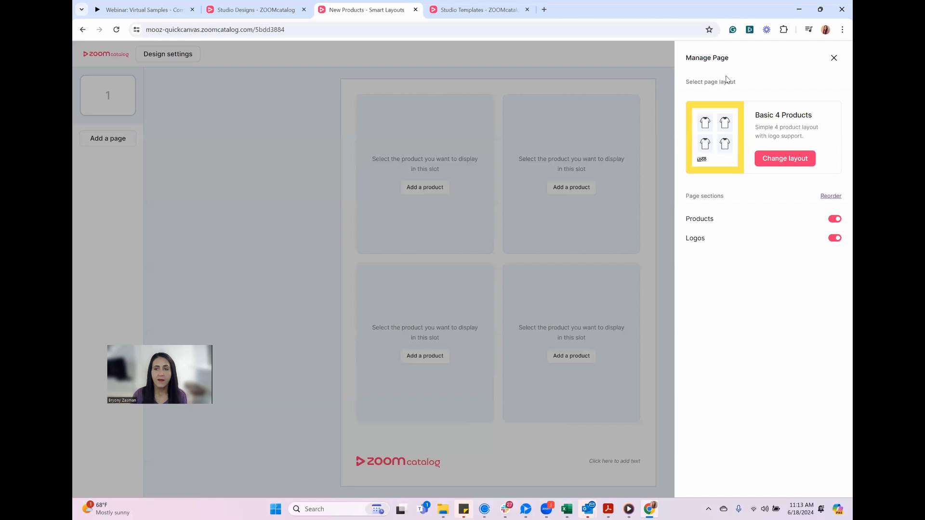
left_click(609, 233)
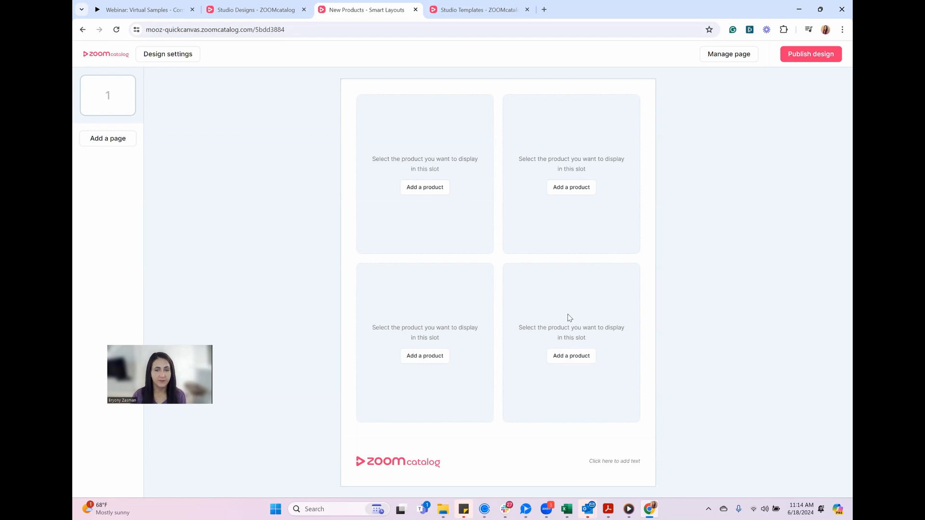
Fill the page's four slots with the Comfort Hoodie, Matador On-Grid Packable Duffle, Logitech Spotlight Presentation Remote and Brumate 16Oz Toddy Coffee Mug, all in black
left_click(433, 187)
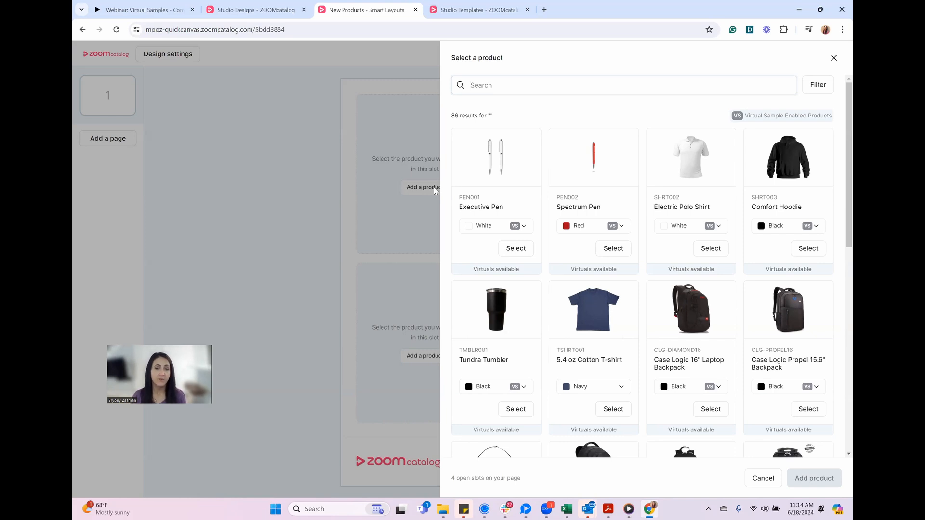
left_click(508, 84)
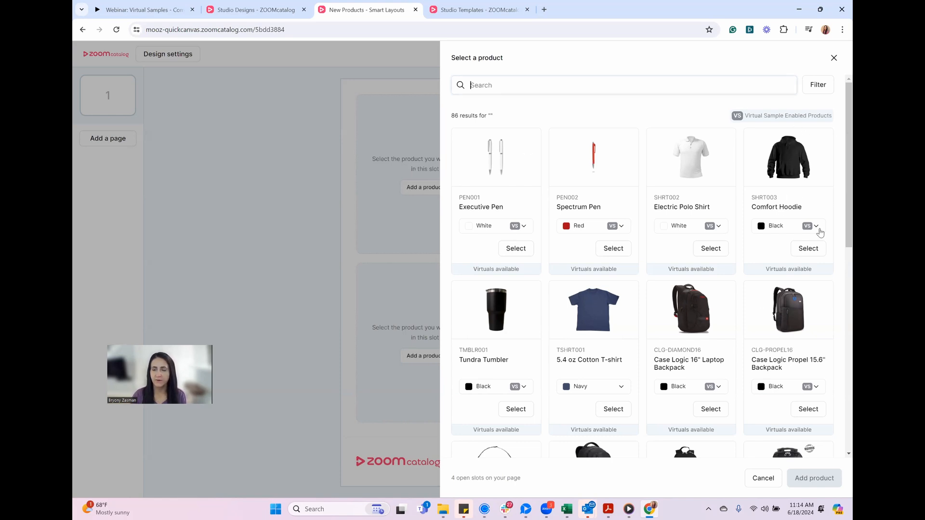
left_click(817, 249)
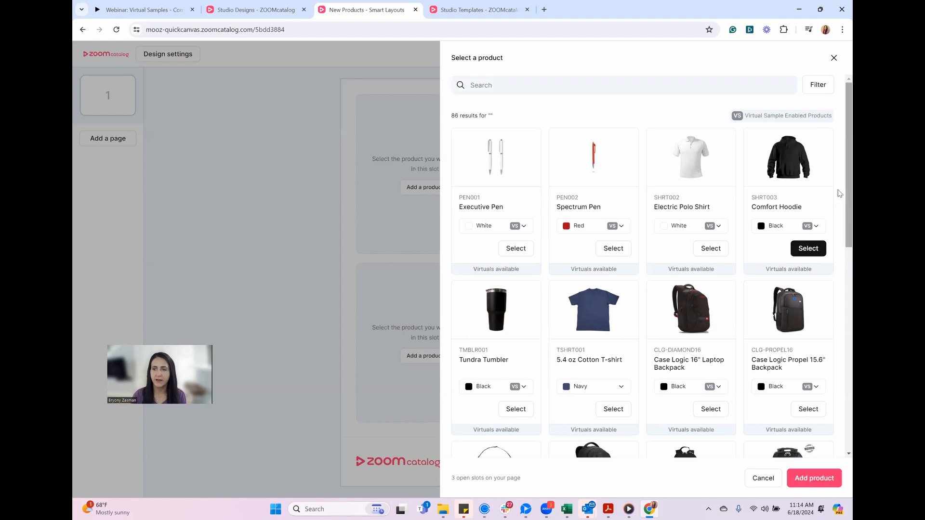
scroll(839, 288, "down", 4)
scroll(840, 287, "down", 1)
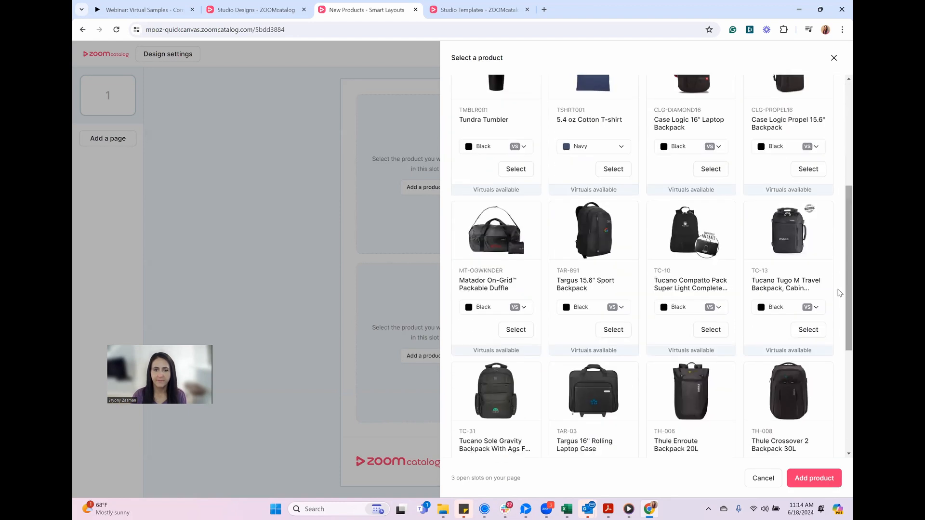
left_click(514, 328)
scroll(839, 220, "down", 8)
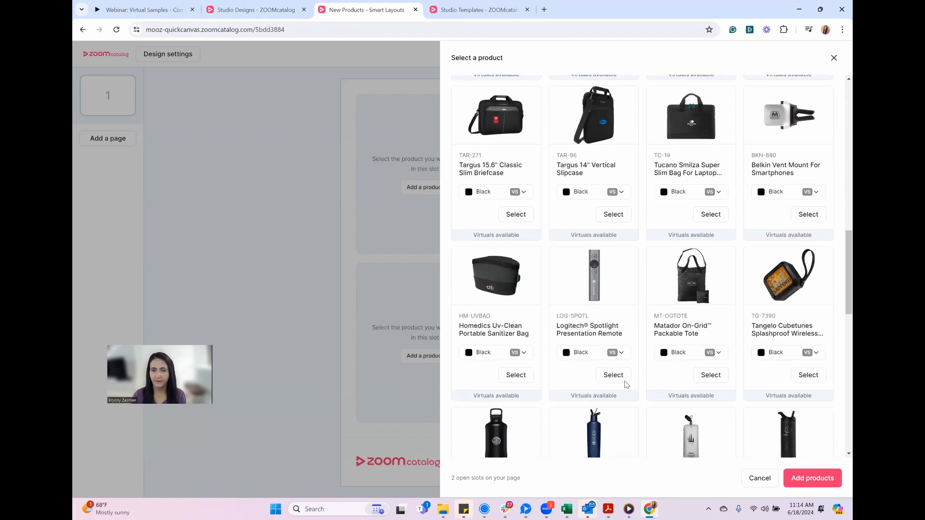
left_click(613, 380)
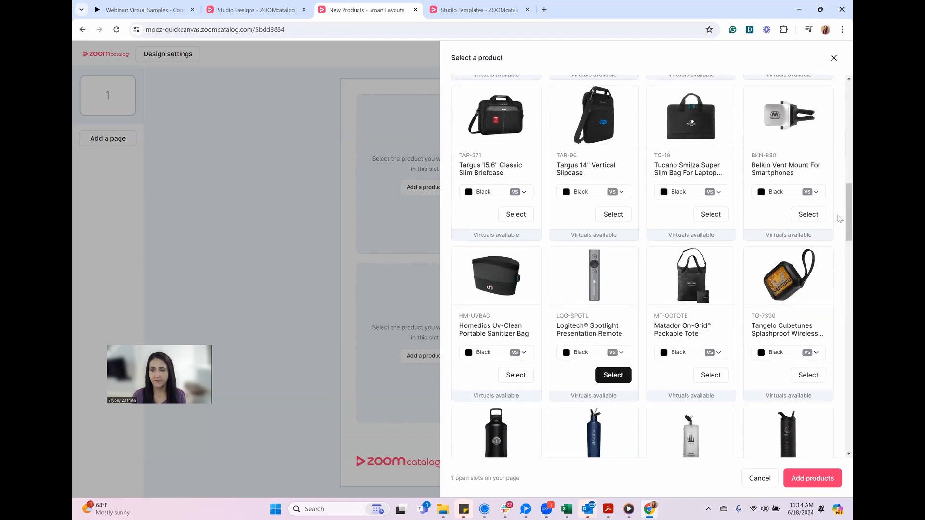
scroll(840, 217, "down", 7)
scroll(839, 267, "down", 5)
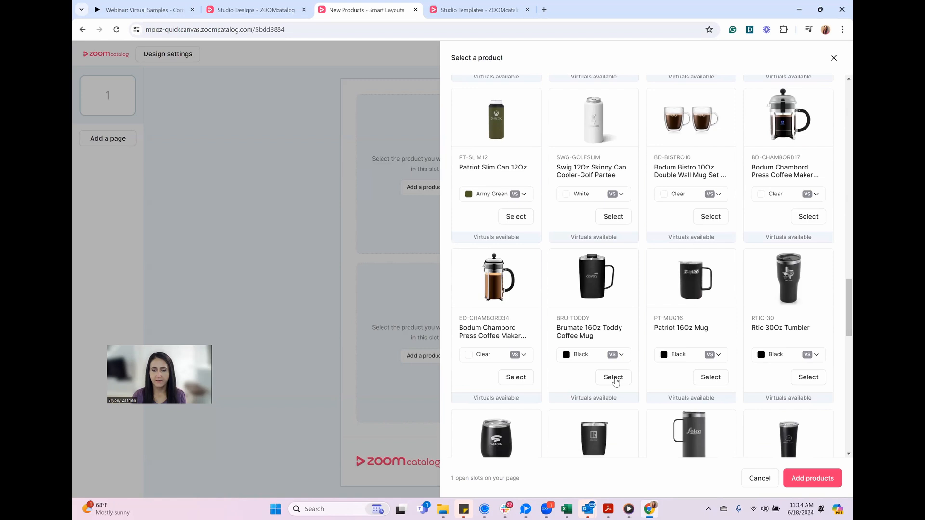
left_click(614, 380)
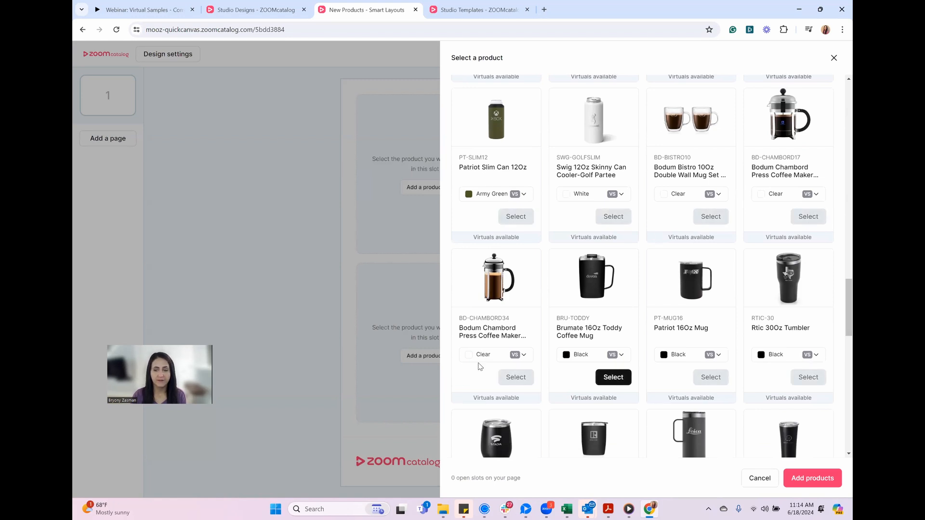
left_click(826, 483)
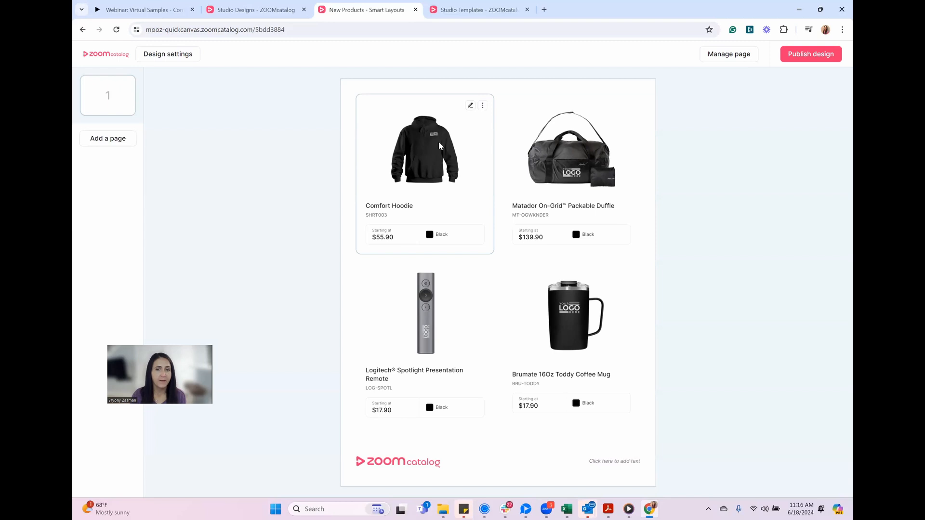
Create a virtual sample of the black Comfort Hoodie with the logo on the Front Right Chest
left_click(470, 108)
left_click(820, 136)
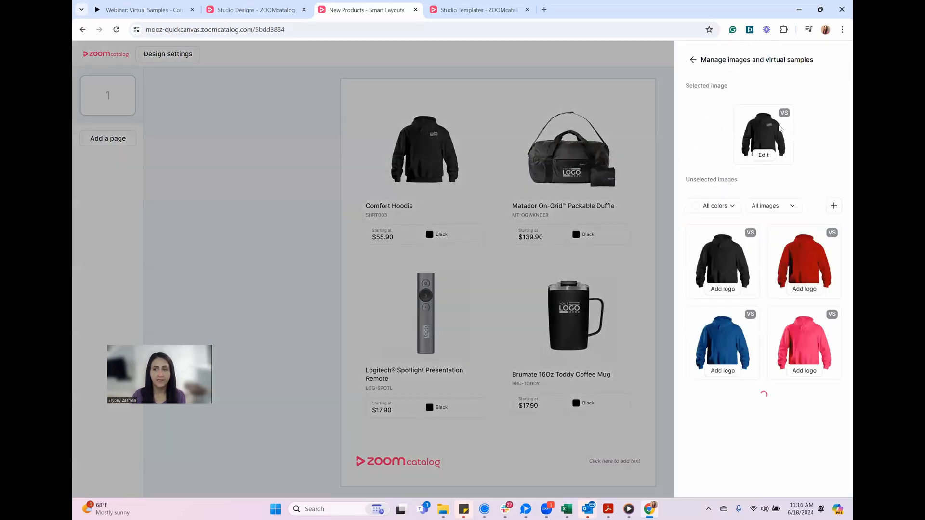
left_click(763, 155)
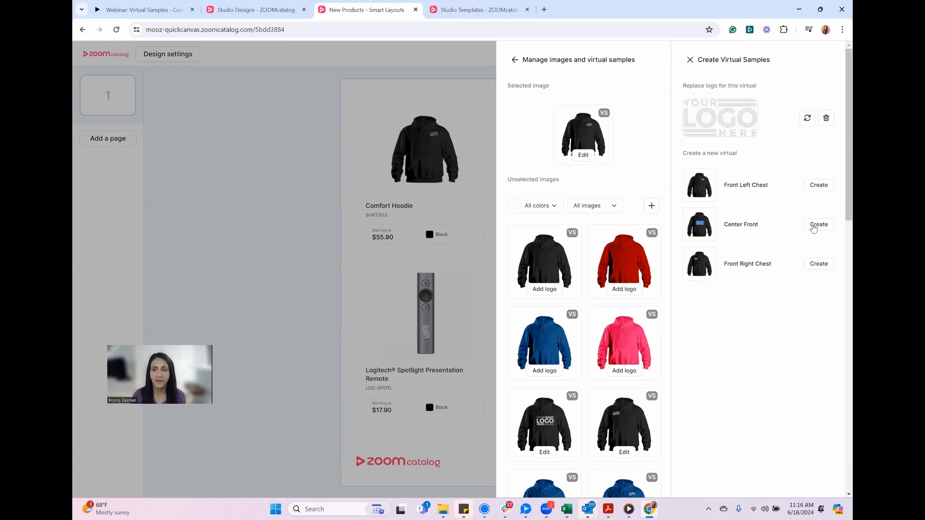
left_click(814, 265)
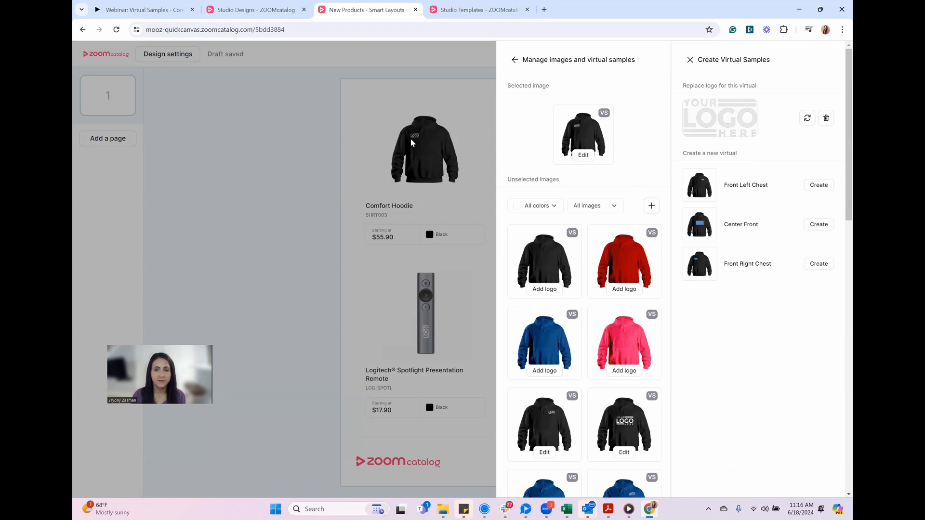
left_click(444, 247)
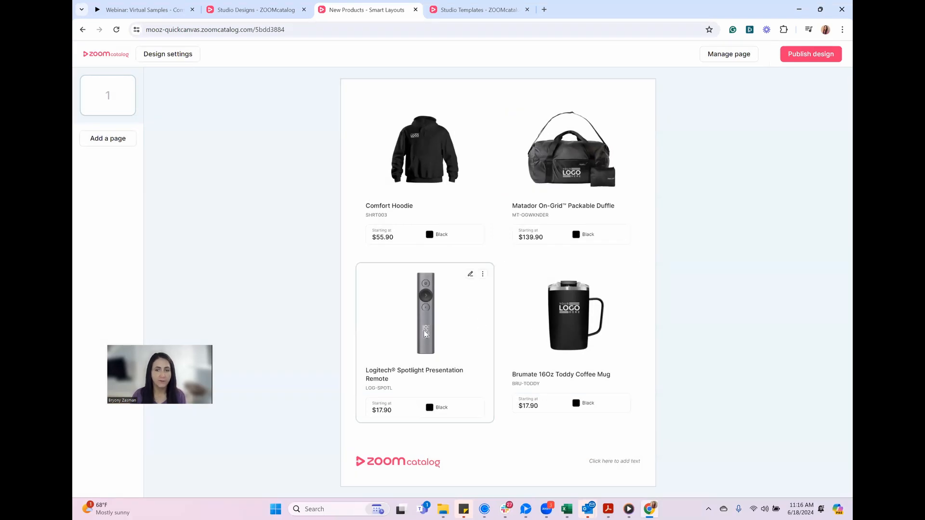
Check the logo chosen in the design's virtual sample settings and close them without changes
left_click(174, 60)
left_click(814, 82)
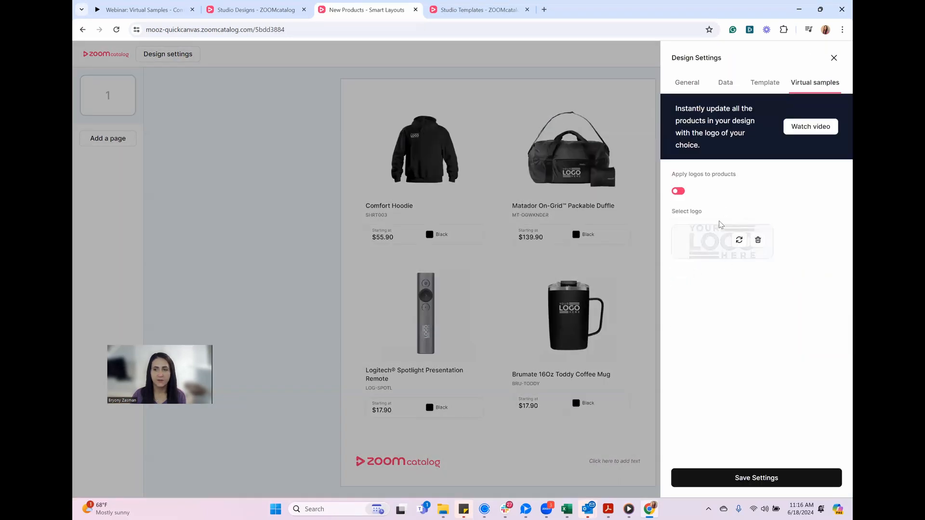
left_click(406, 302)
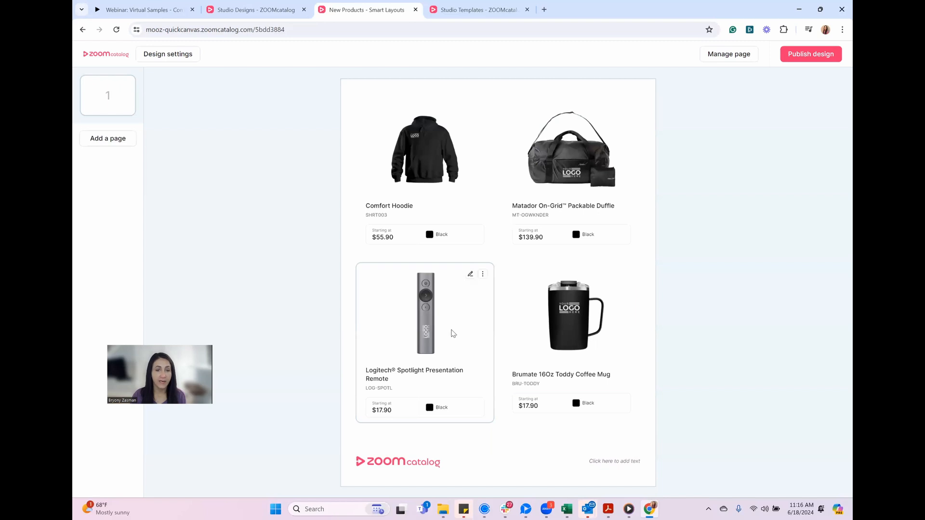
From the Logitech Spotlight remote's virtual sample settings, recolor the light gray Your Logo Here asset to black (000000) and save it
left_click(471, 277)
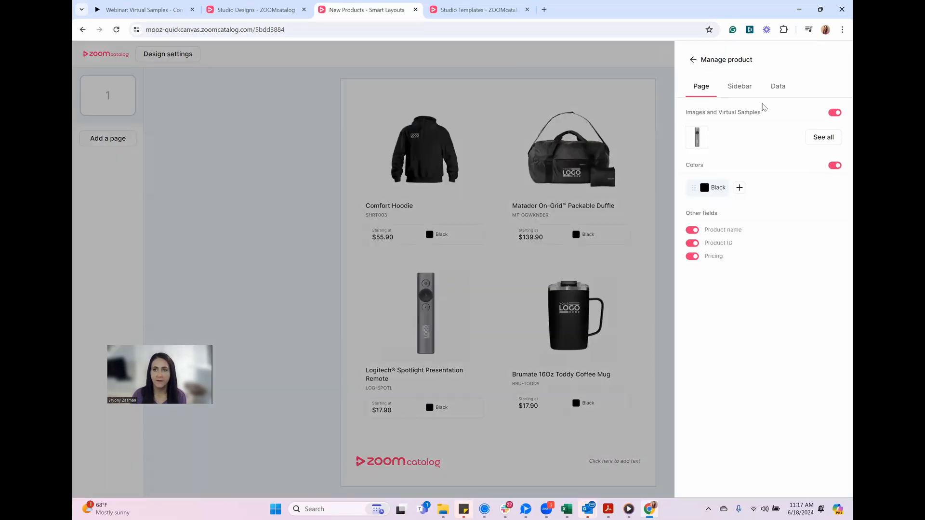
left_click(824, 138)
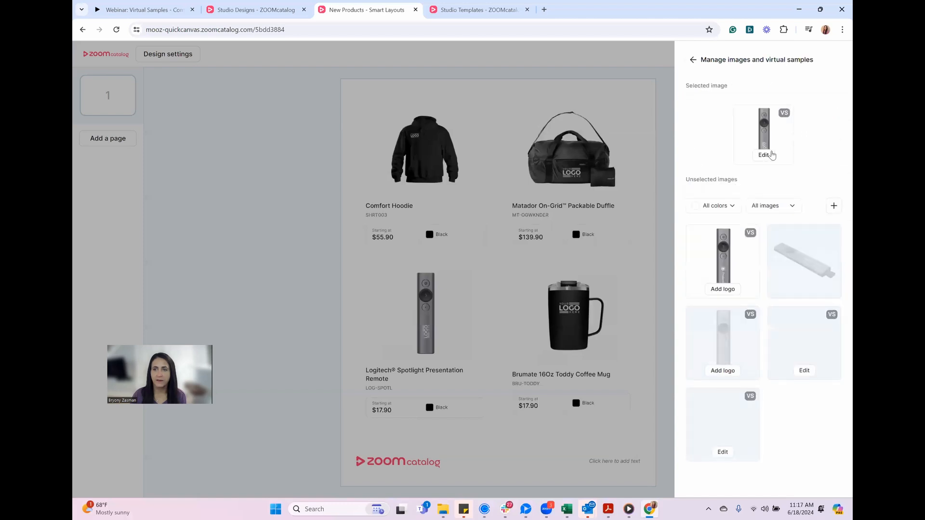
left_click(764, 155)
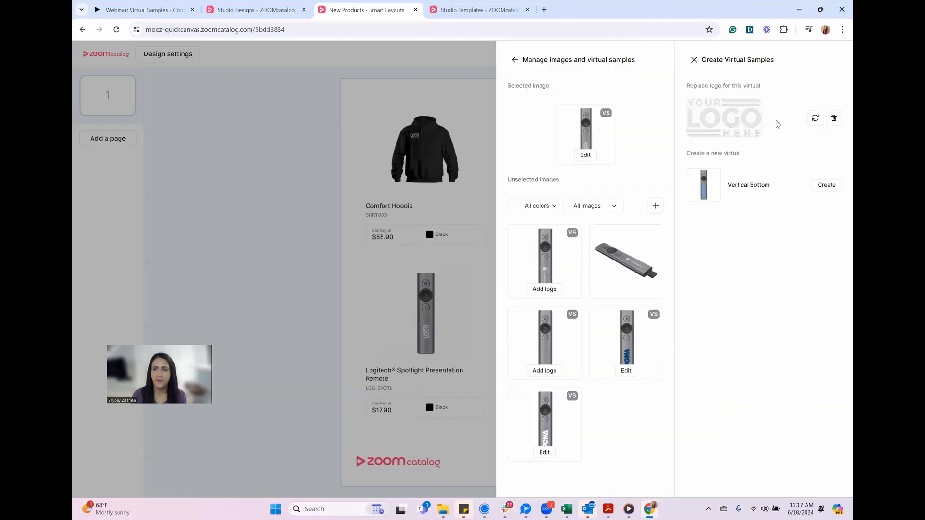
left_click(814, 118)
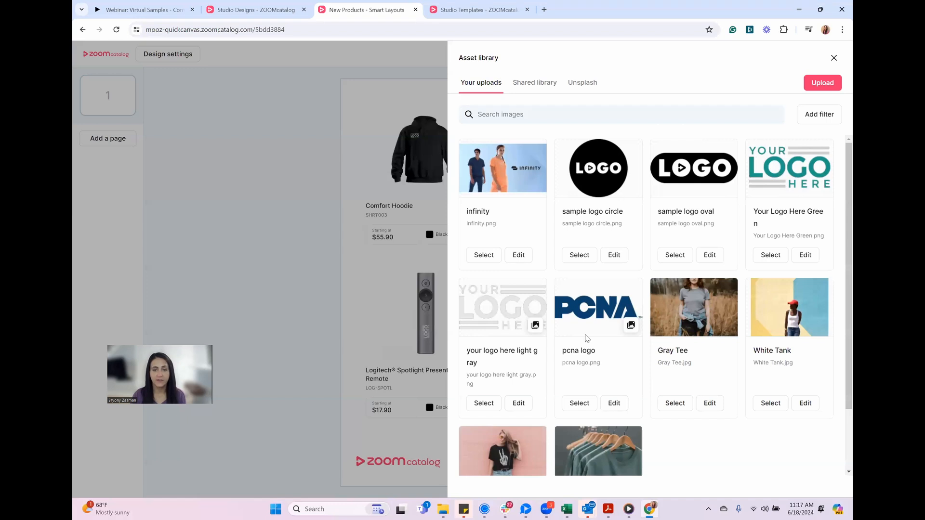
left_click(518, 403)
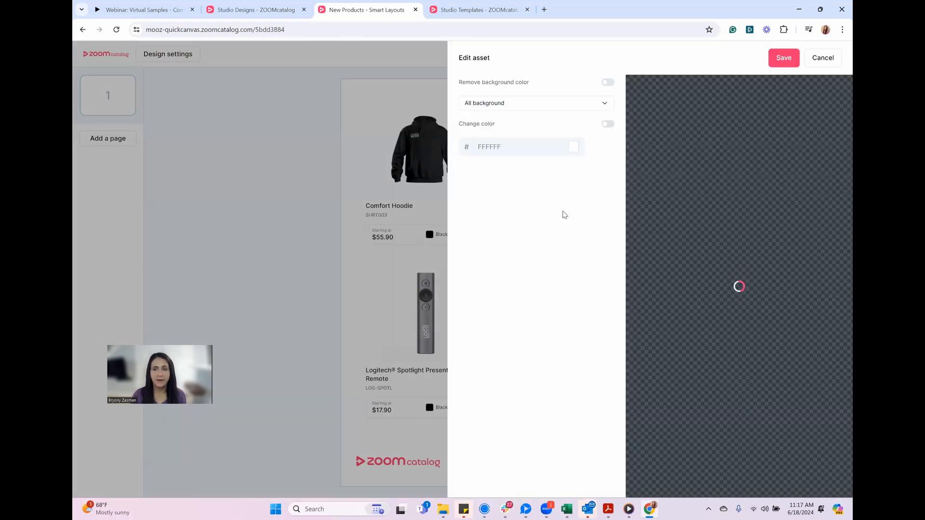
left_click(606, 123)
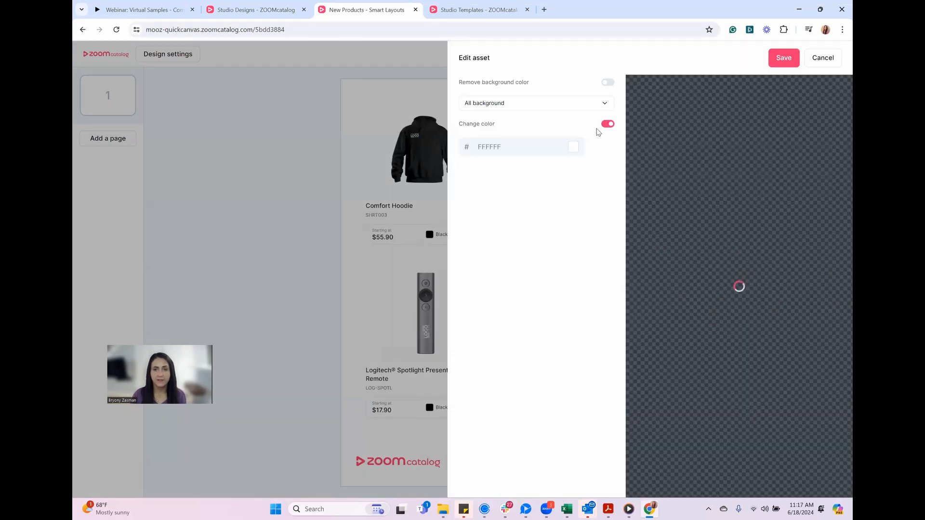
left_click(573, 147)
left_click_drag(587, 189, 570, 219)
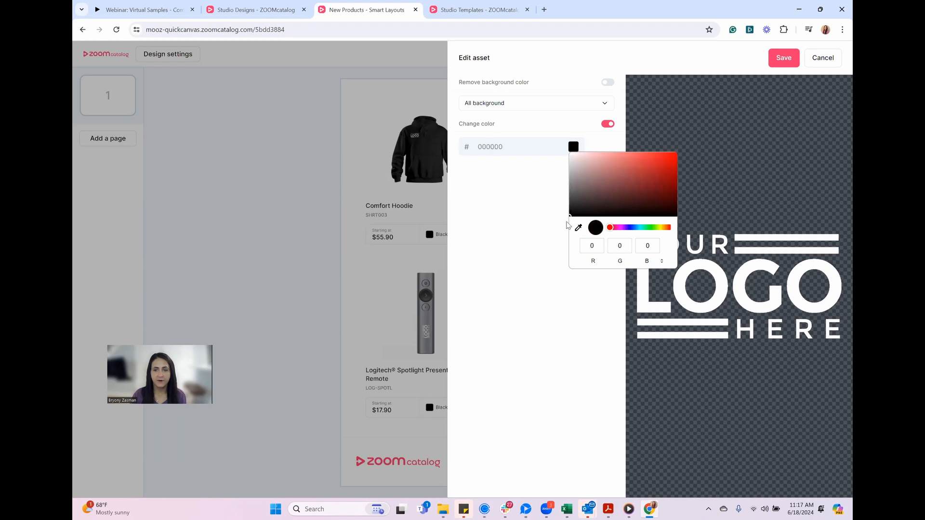
left_click(540, 228)
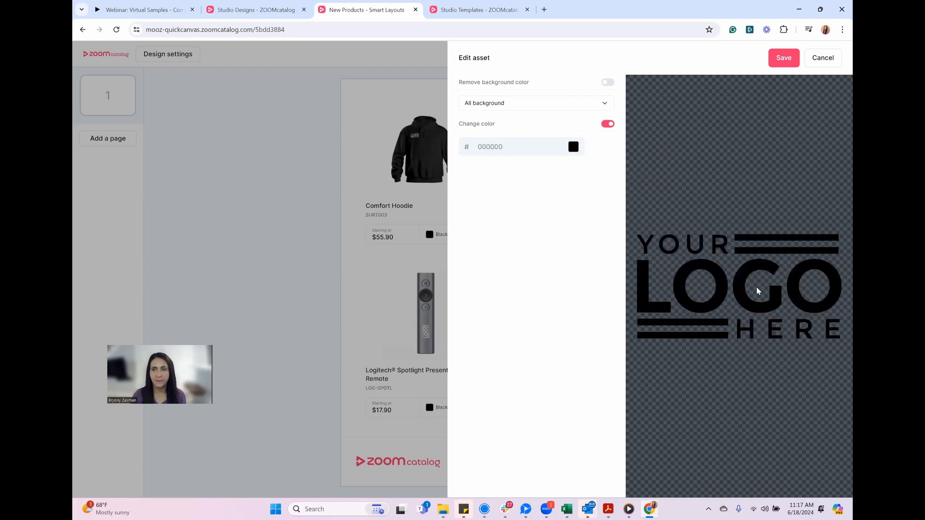
left_click(779, 58)
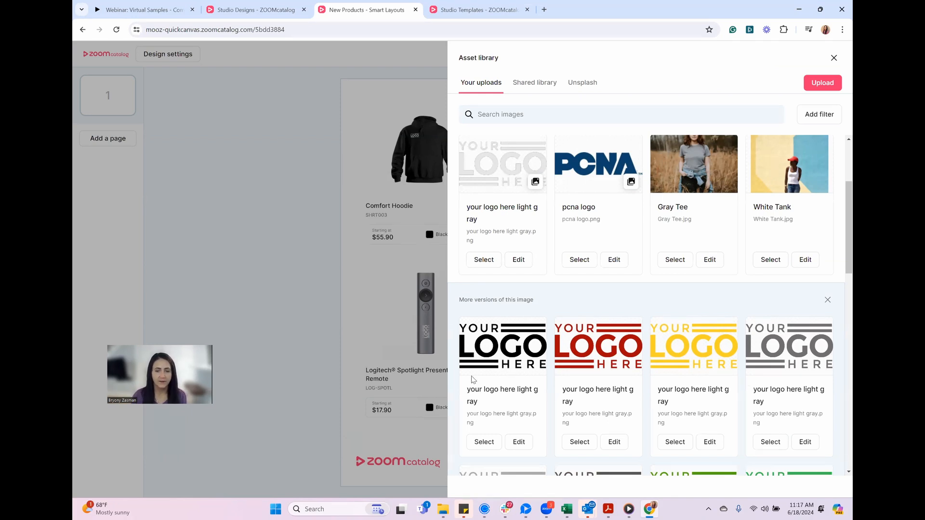
Replace the remote's logo with the black Your Logo Here version and create its Vertical Bottom virtual sample
left_click(484, 443)
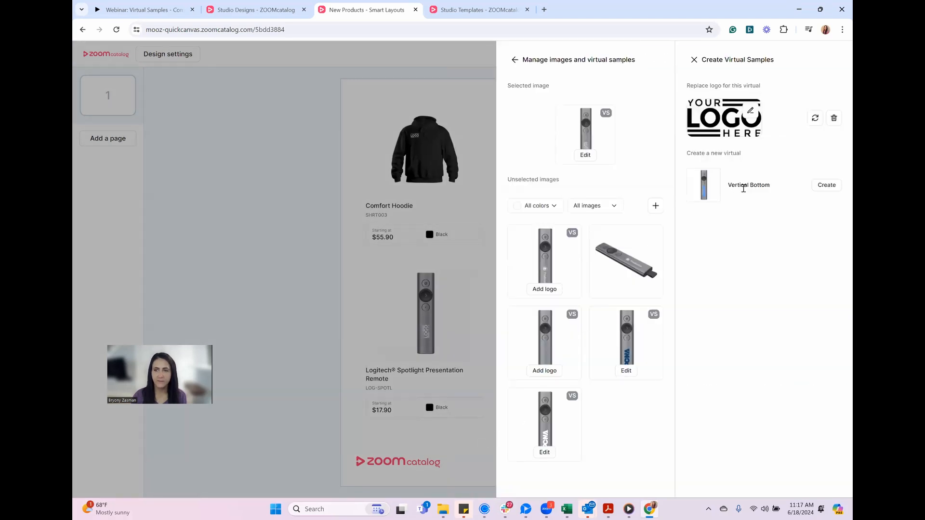
left_click(826, 186)
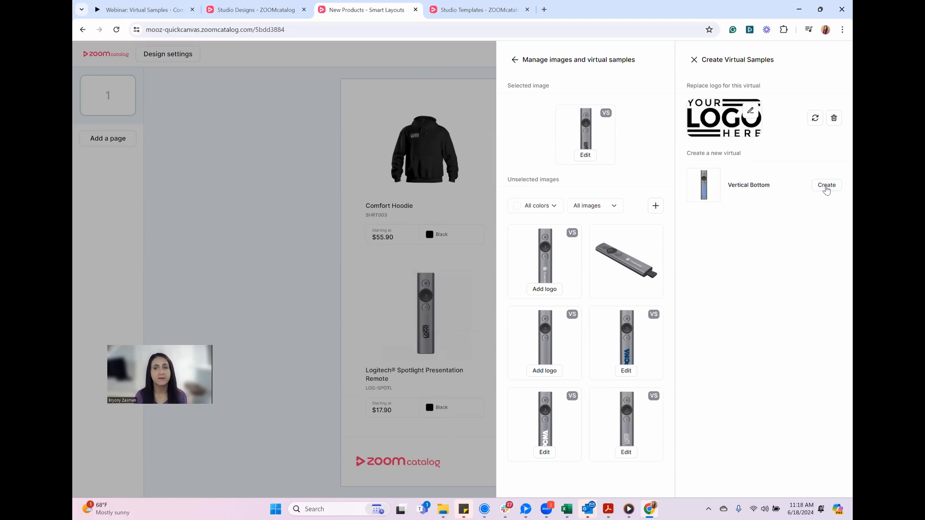
left_click(462, 346)
Add a second, single page to the design and apply the Basic single product layout to it
left_click(121, 141)
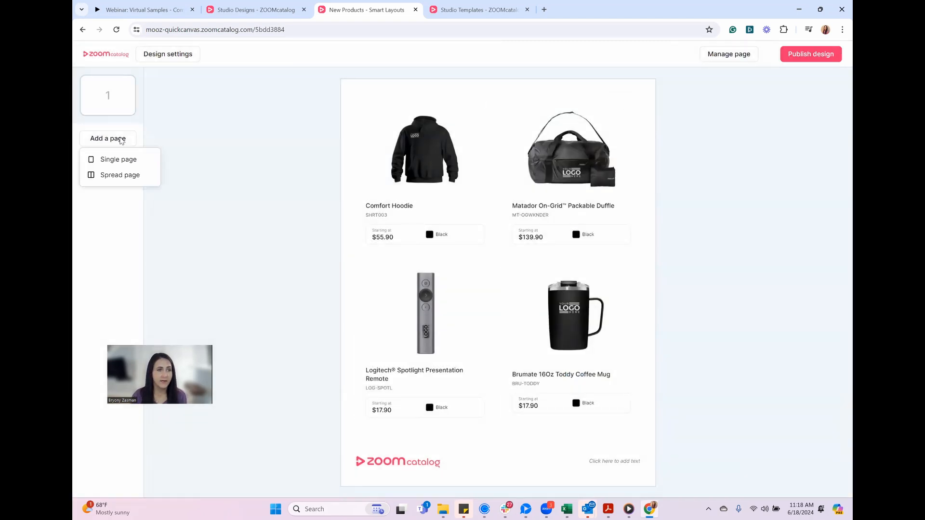
left_click(115, 161)
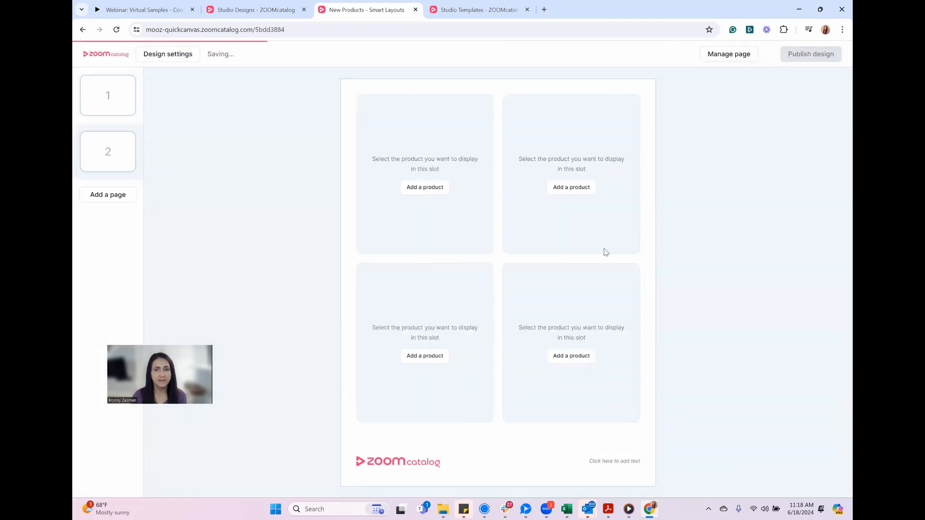
left_click(720, 60)
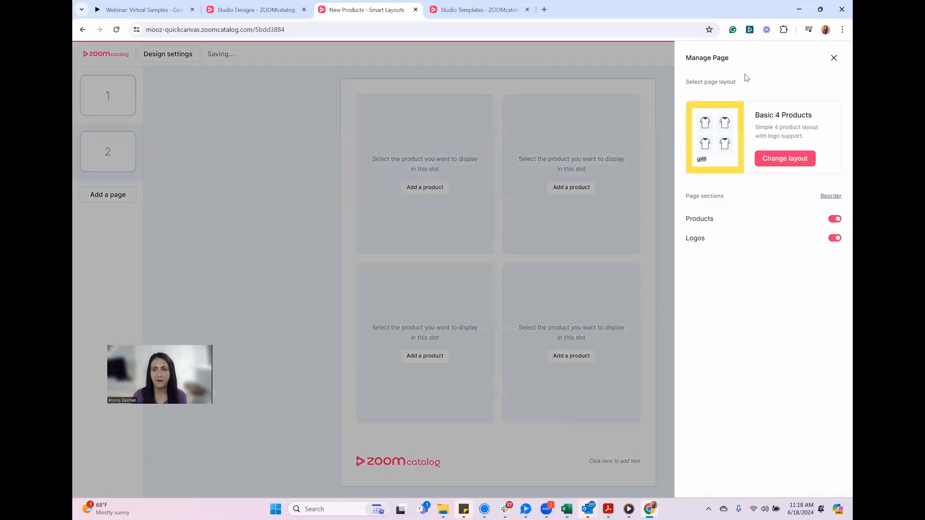
left_click(785, 158)
left_click_drag(742, 184, 741, 300)
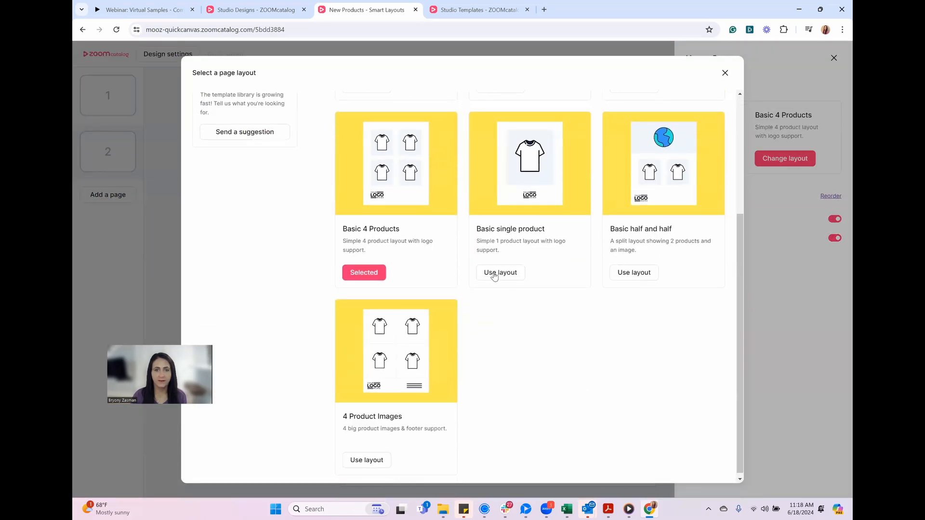
left_click(494, 273)
left_click(508, 264)
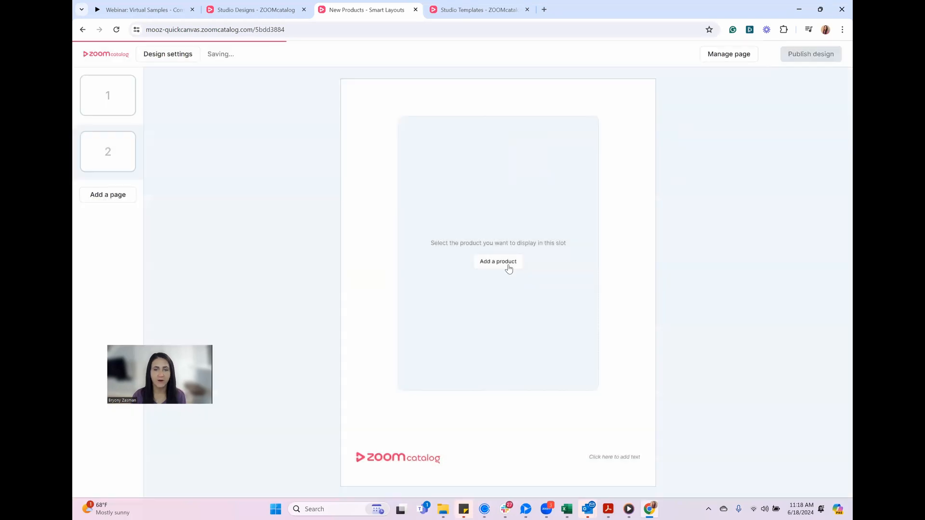
Fill page 2's product slot with the black Anker Soundcore Life Note True Wireless Earbuds
left_click(508, 265)
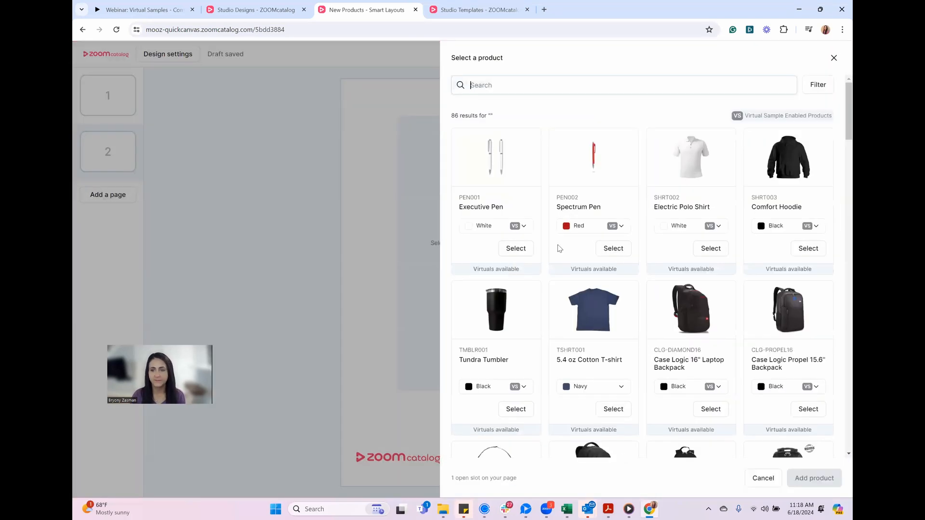
left_click_drag(848, 106, 839, 423)
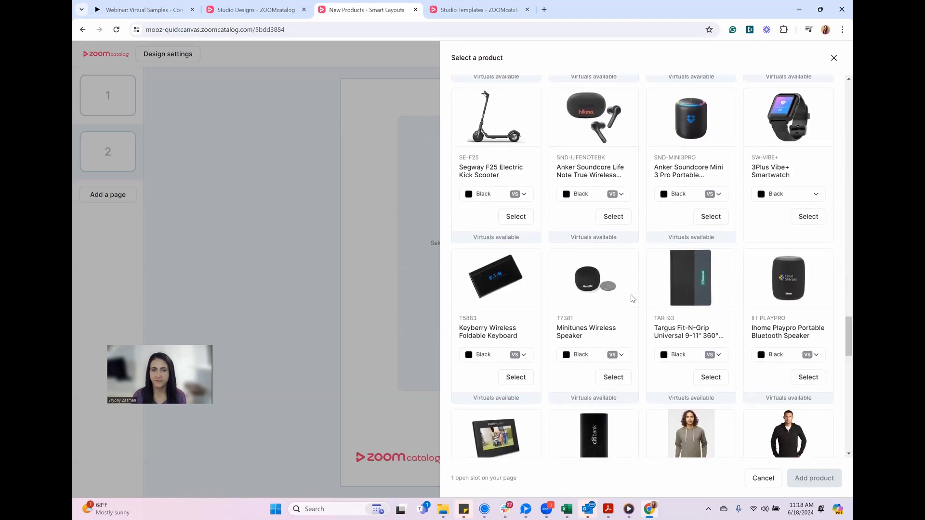
left_click(606, 218)
left_click(797, 479)
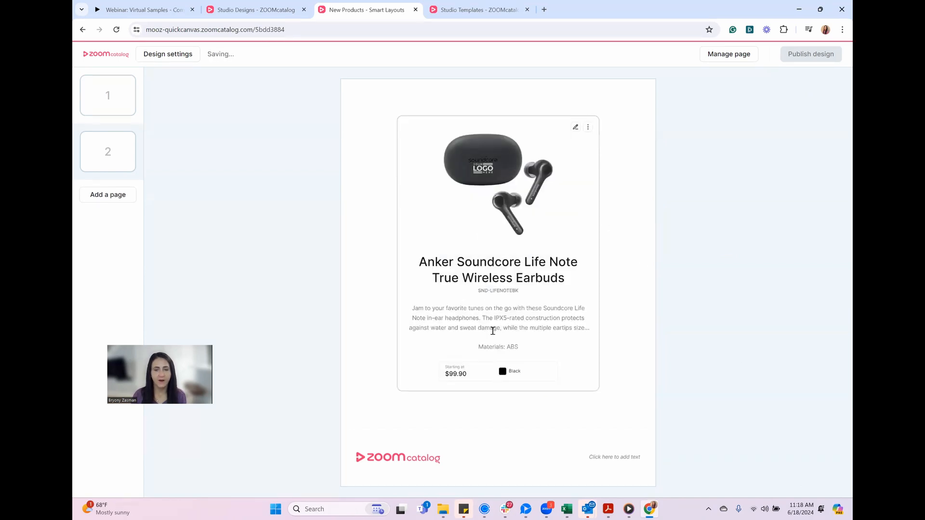
Hide the earbuds' description, pricing, materials, product ID, product name and colors on the page
left_click(576, 128)
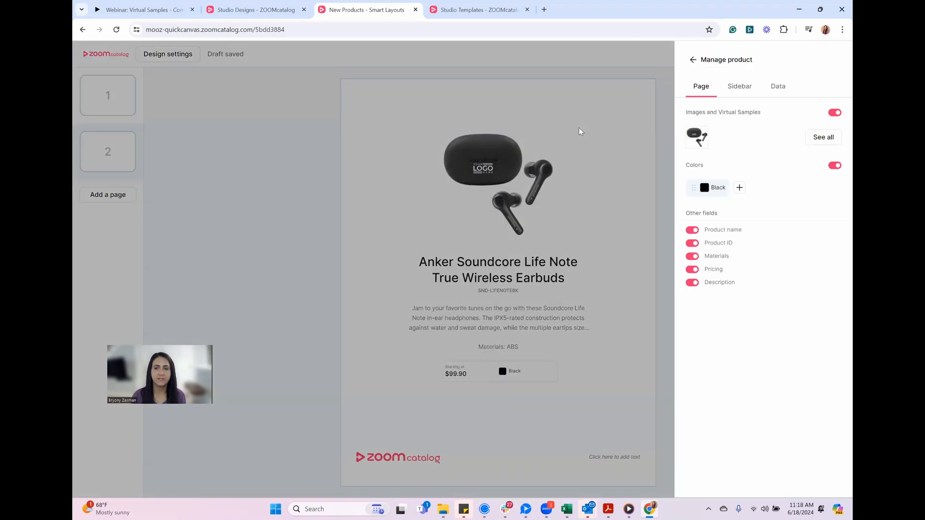
left_click(692, 283)
left_click(692, 269)
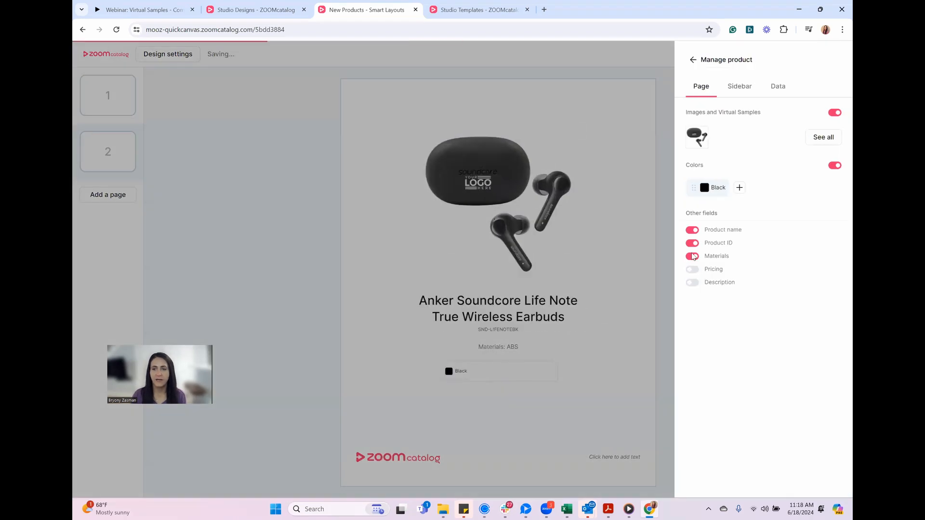
left_click(692, 256)
left_click(692, 243)
left_click(692, 230)
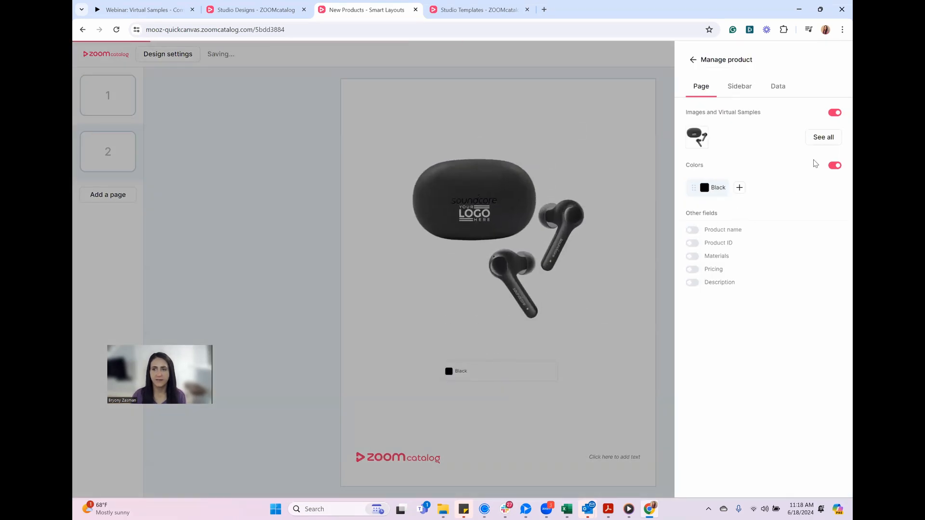
left_click(837, 167)
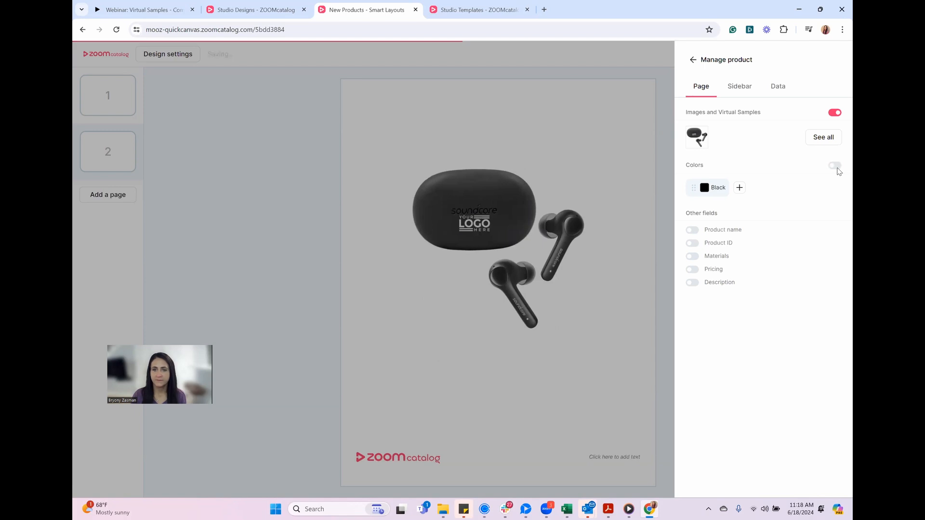
Show the earbuds' colors, product name, product ID, materials, pricing and description on the page again
left_click(837, 168)
left_click(692, 231)
left_click(693, 243)
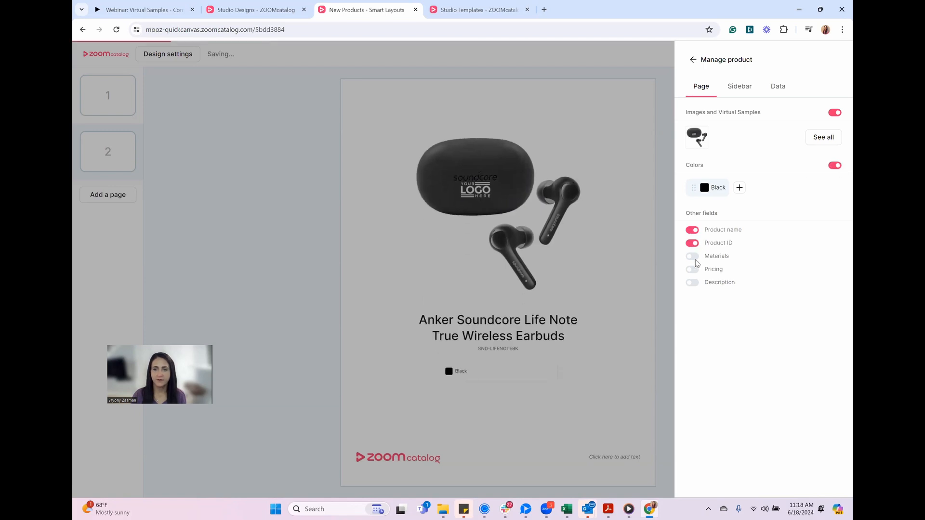
left_click(692, 256)
left_click(692, 270)
left_click(694, 283)
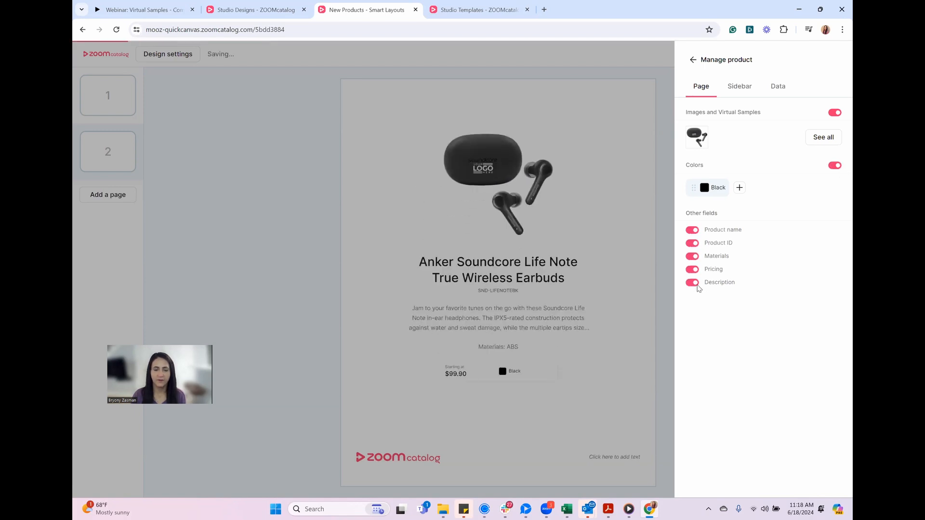
left_click(613, 375)
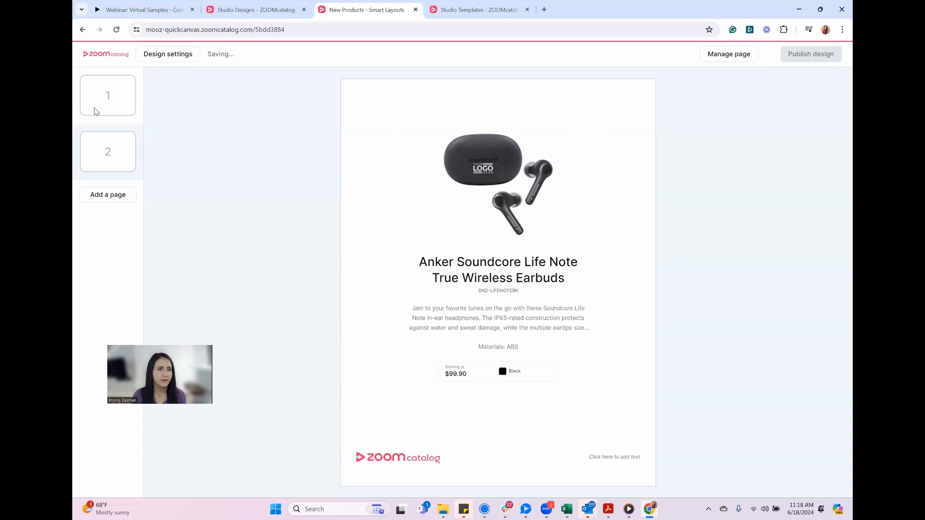
Review both pages of the design and publish it
left_click(119, 154)
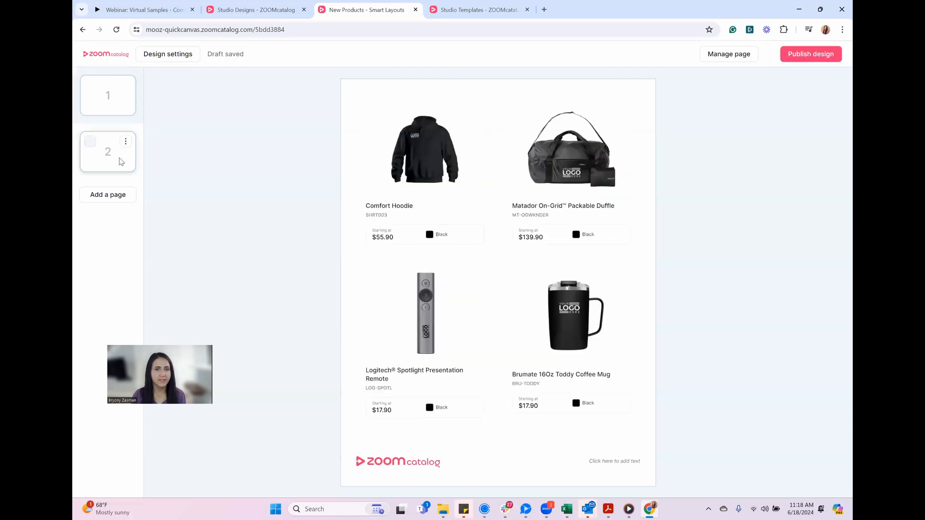
left_click(118, 97)
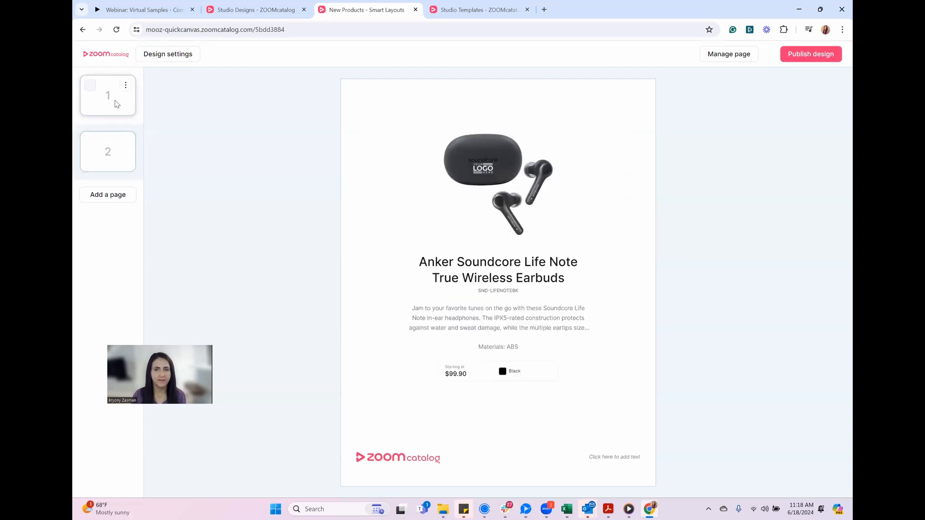
left_click(115, 101)
left_click(819, 58)
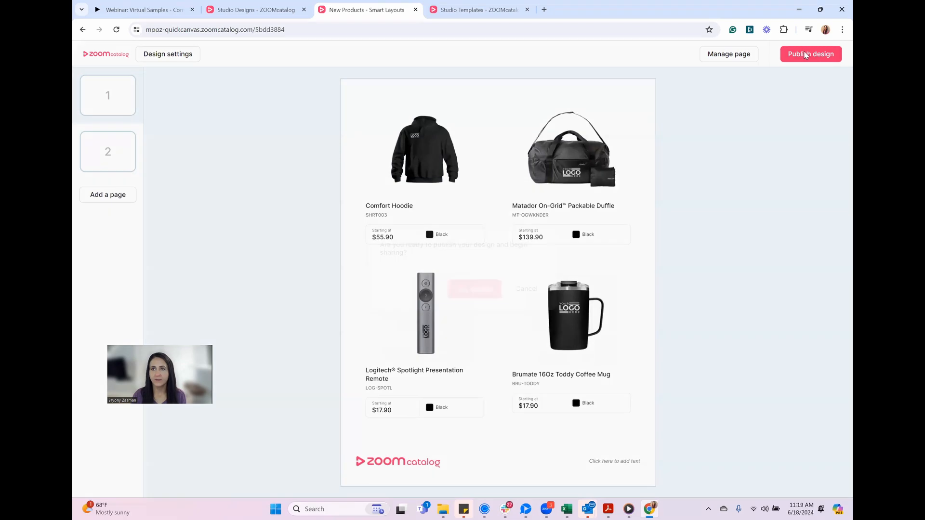
left_click(479, 290)
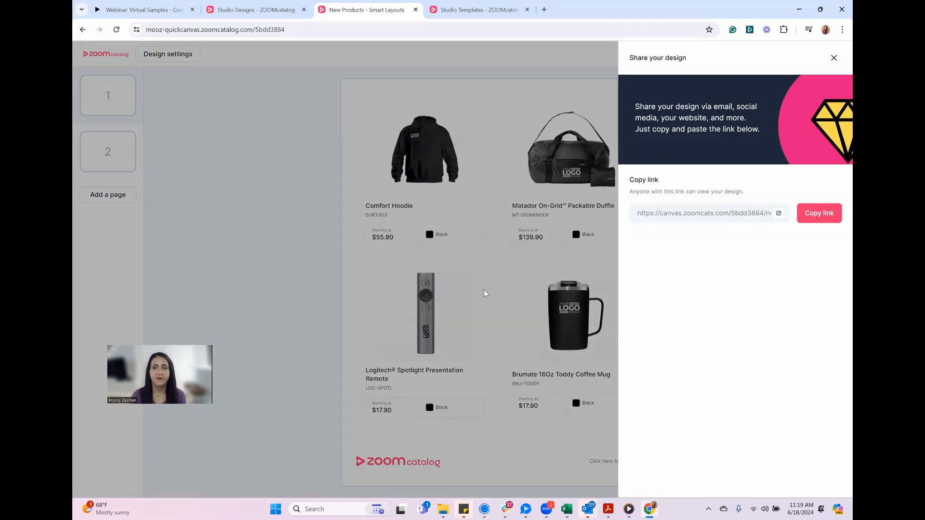
Open the published New Products design through its share link and view both pages
left_click(779, 214)
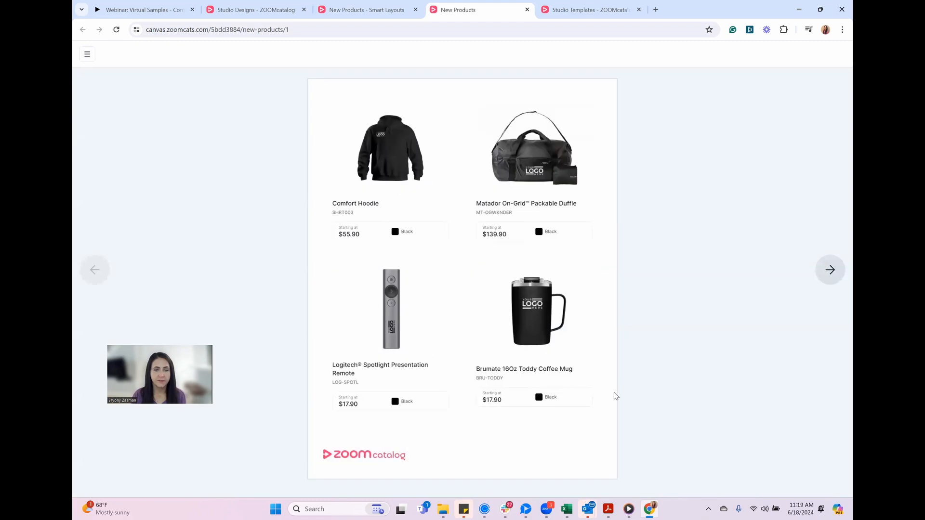
left_click(828, 269)
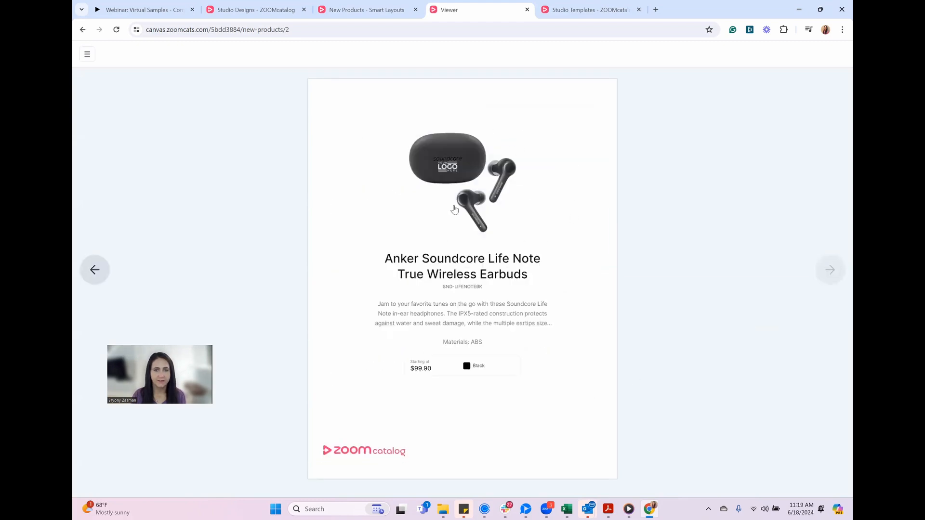
left_click(95, 270)
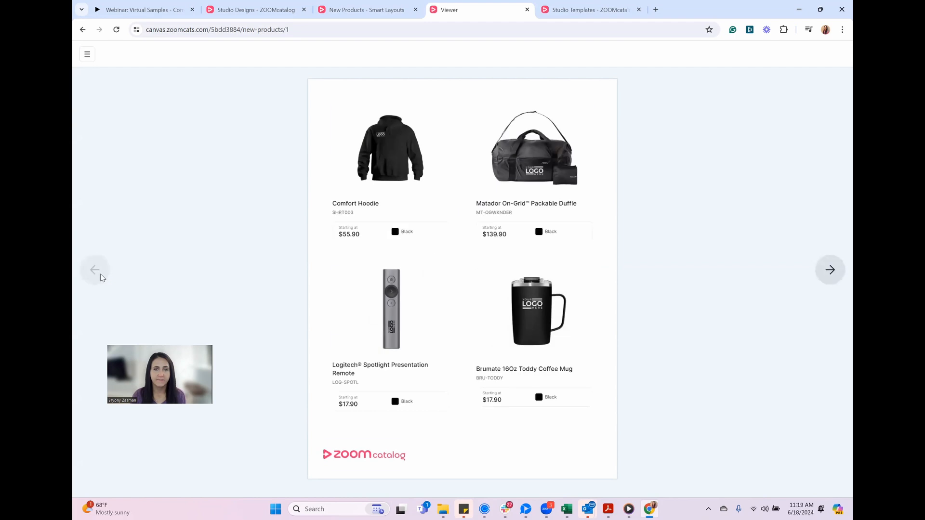
Examine the Comfort Hoodie's product information in the published design, including its colors, sizes and pricing
left_click(388, 155)
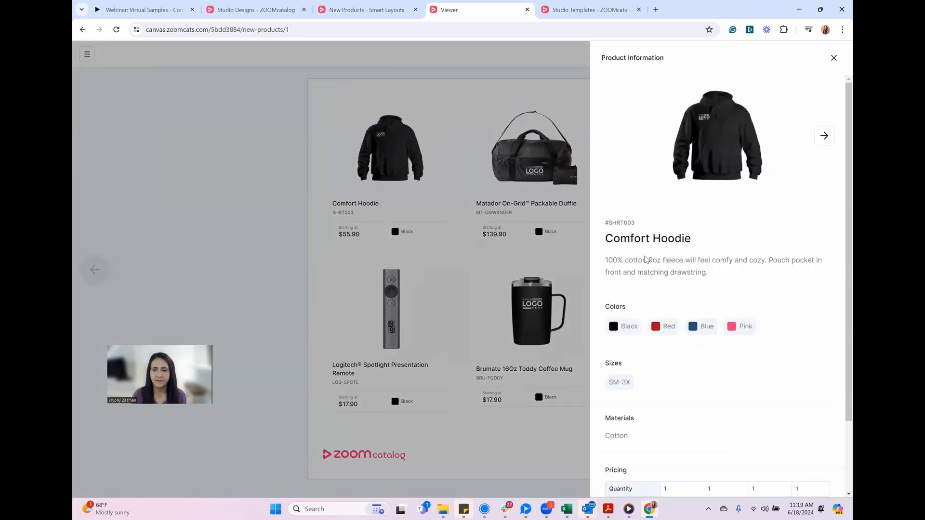
scroll(840, 299, "down", 2)
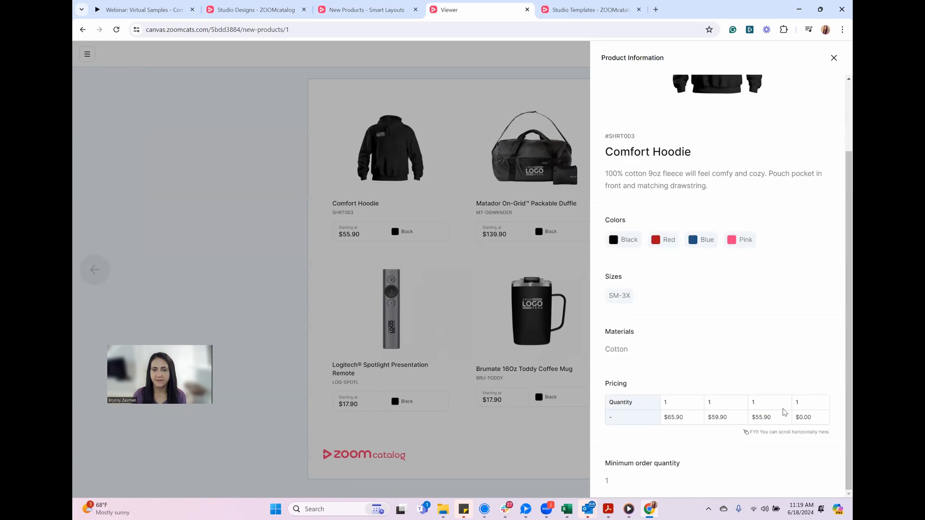
Review the Comfort Hoodie's description, colors, sizes and pricing in the published design, and close its product information
scroll(752, 355, "up", 2)
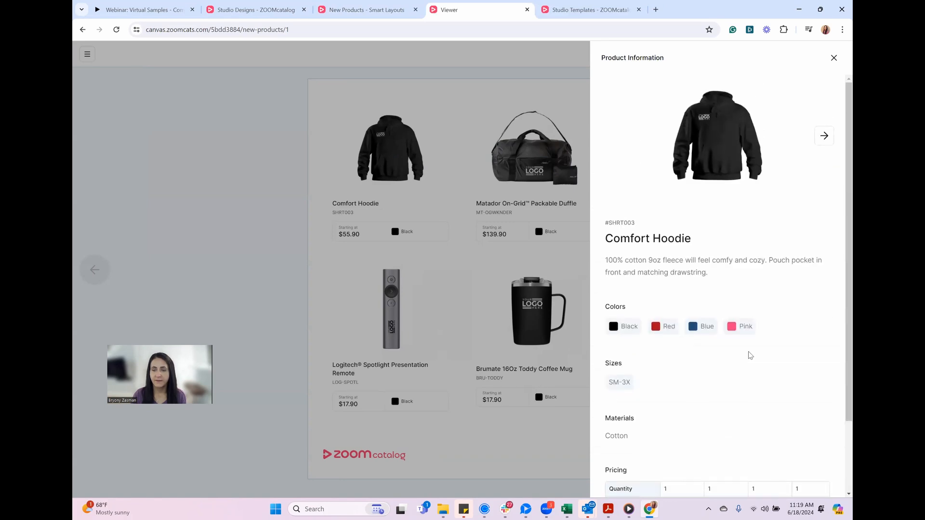
scroll(749, 355, "down", 1)
scroll(771, 173, "up", 1)
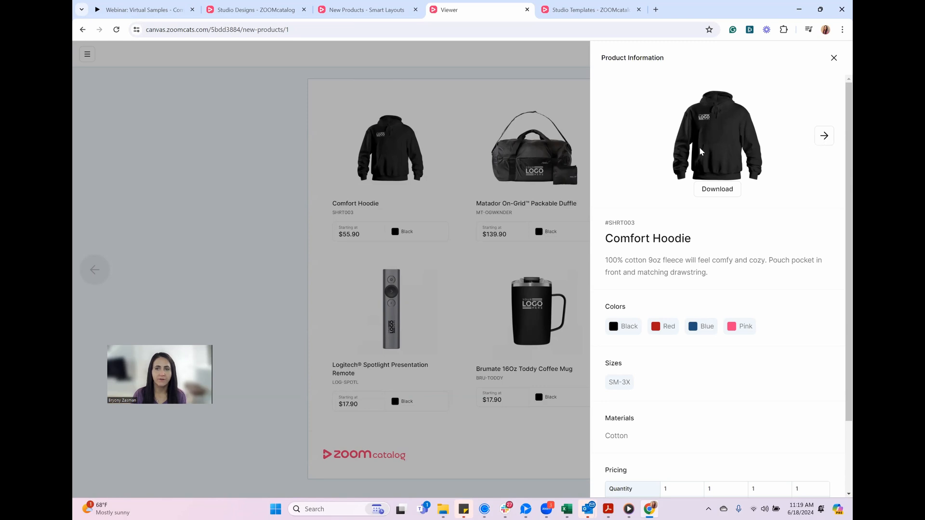
left_click(459, 250)
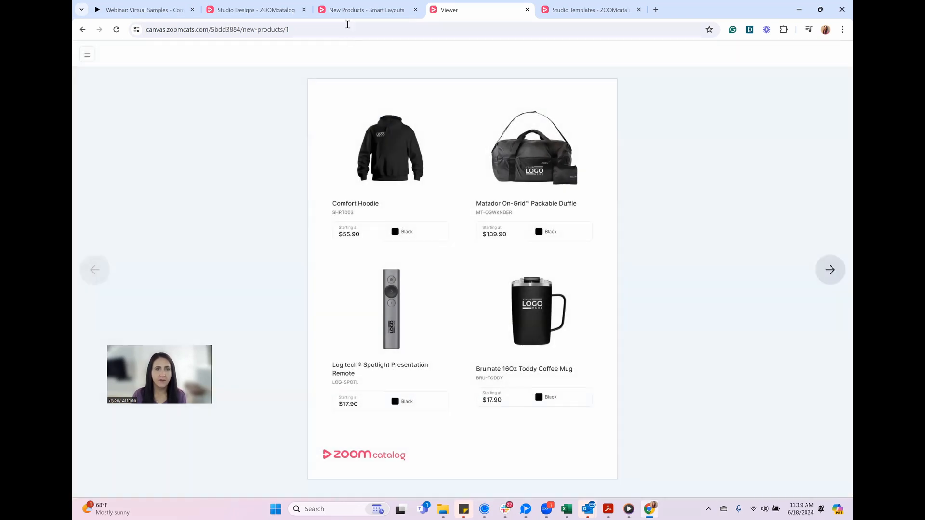
Open the Comfort Hoodie's product settings in the design editor and compare them with its product information in the published design
left_click(376, 12)
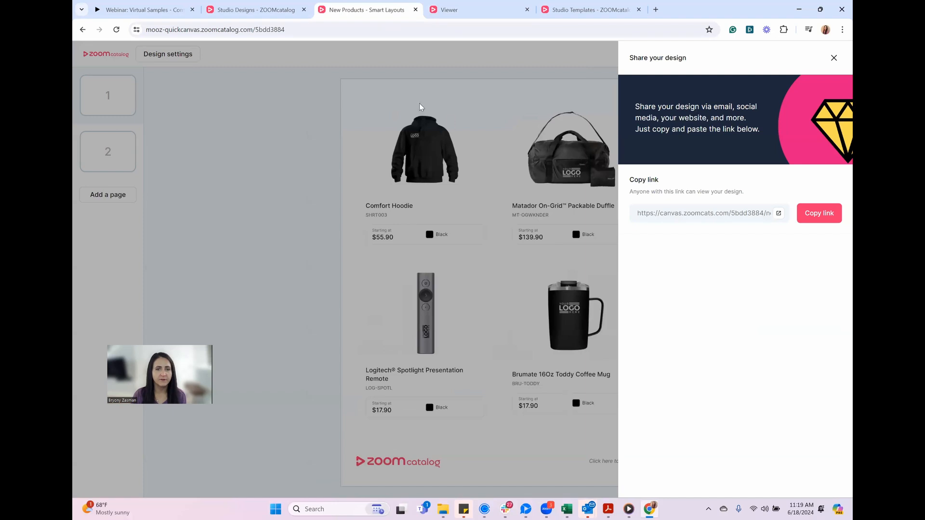
left_click(445, 182)
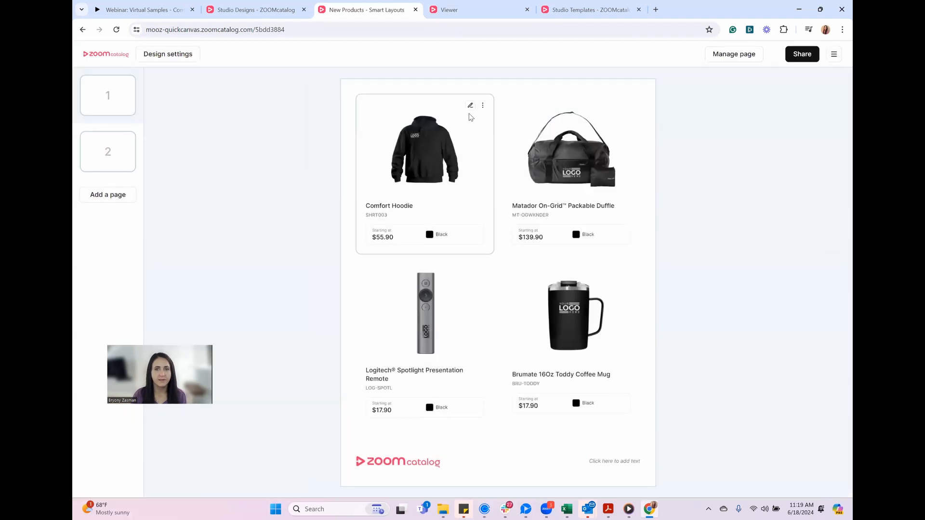
left_click(469, 106)
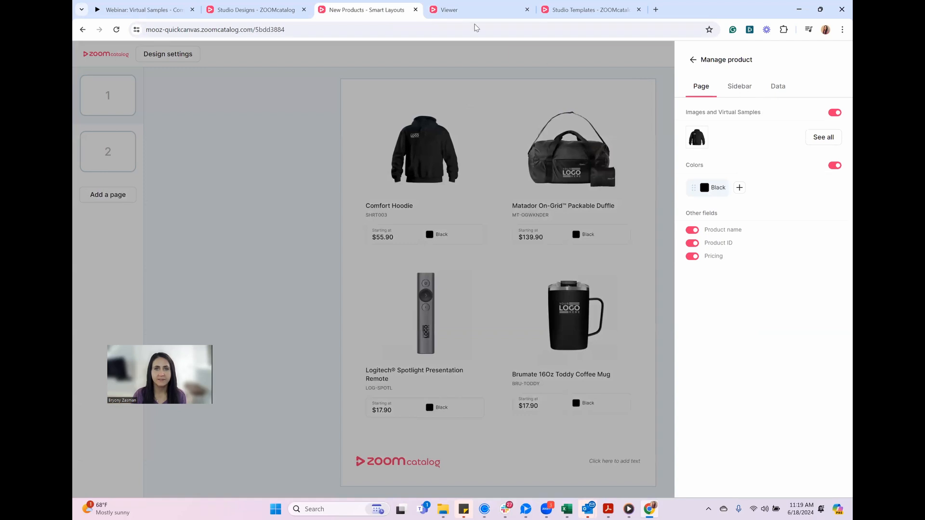
left_click(458, 14)
left_click(400, 154)
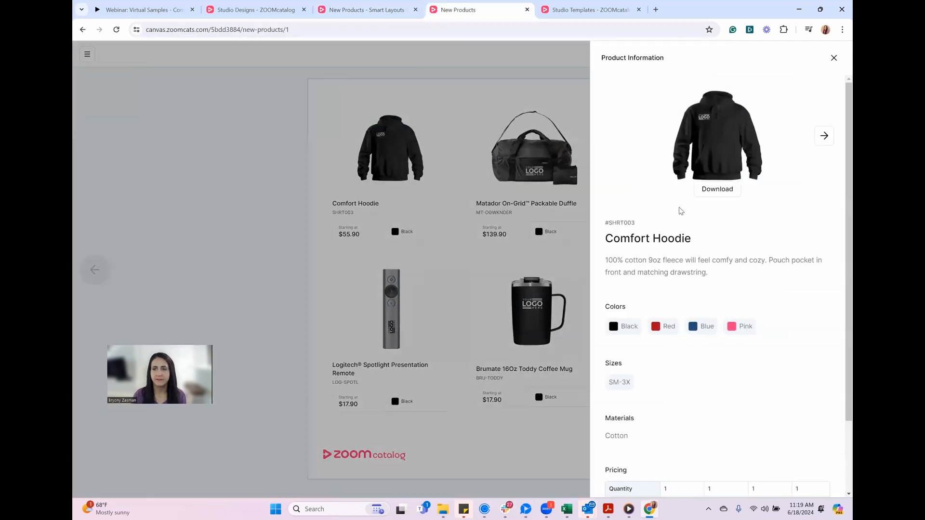
Remove the plain black, red and blue hoodies from the Comfort Hoodie's selected sidebar images, keeping the pink one
key("ctrl+shift+Tab")
left_click(740, 86)
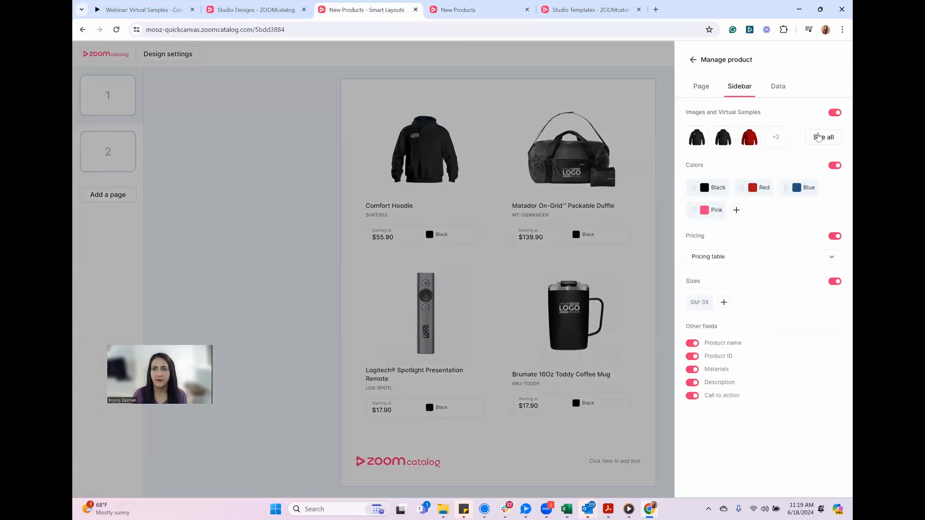
left_click(823, 139)
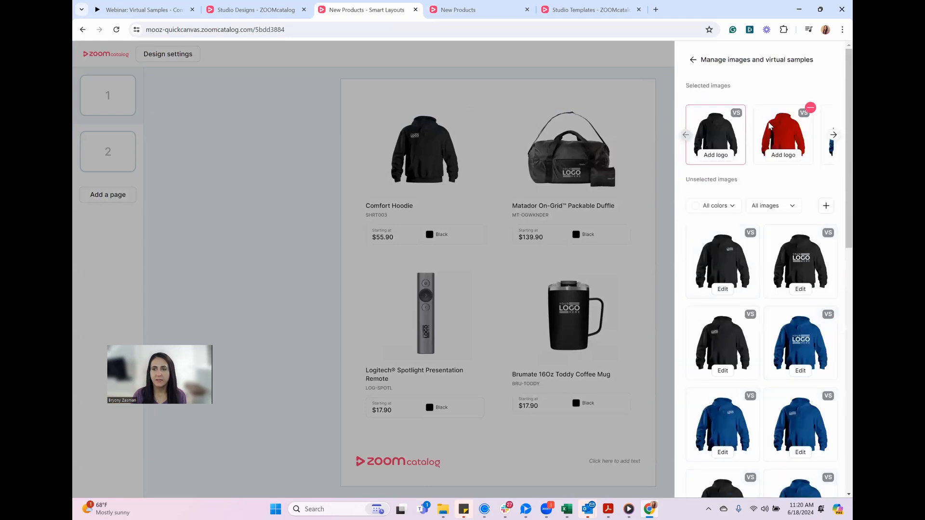
left_click(743, 108)
left_click(744, 108)
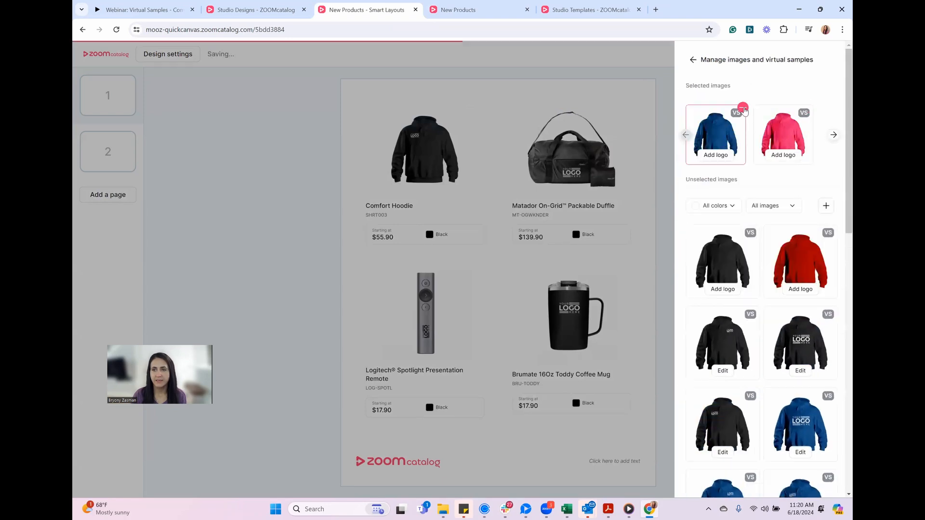
left_click(743, 108)
Try to add a logo to the plain pink and blue hoodie images as virtual samples, and close the product settings
left_click(766, 156)
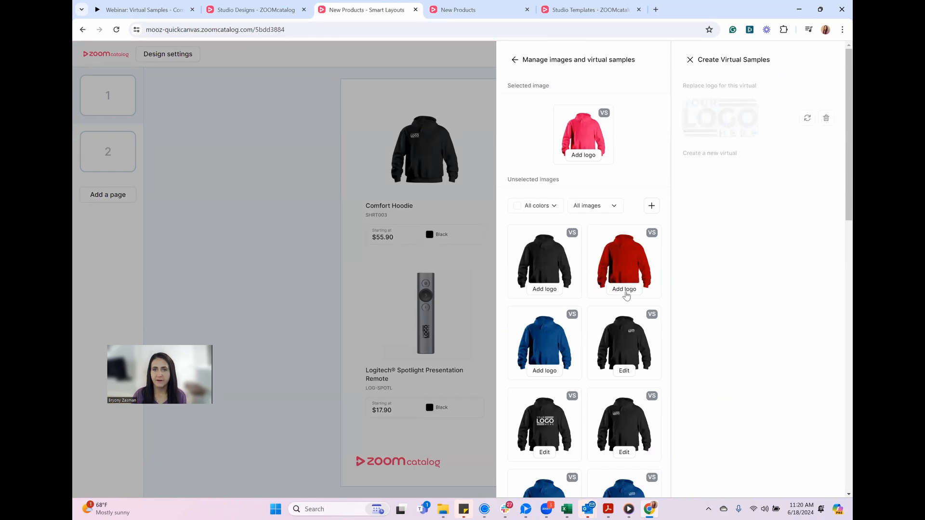
left_click(690, 60)
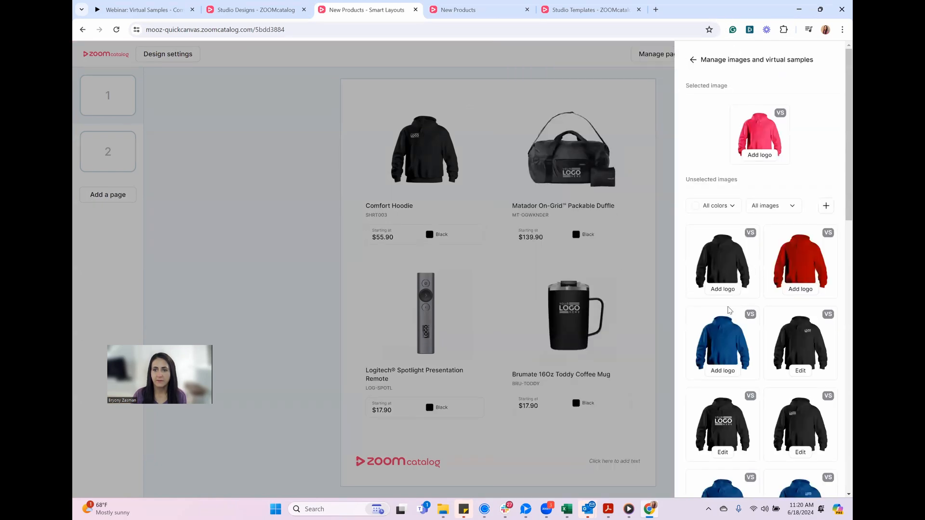
left_click(730, 372)
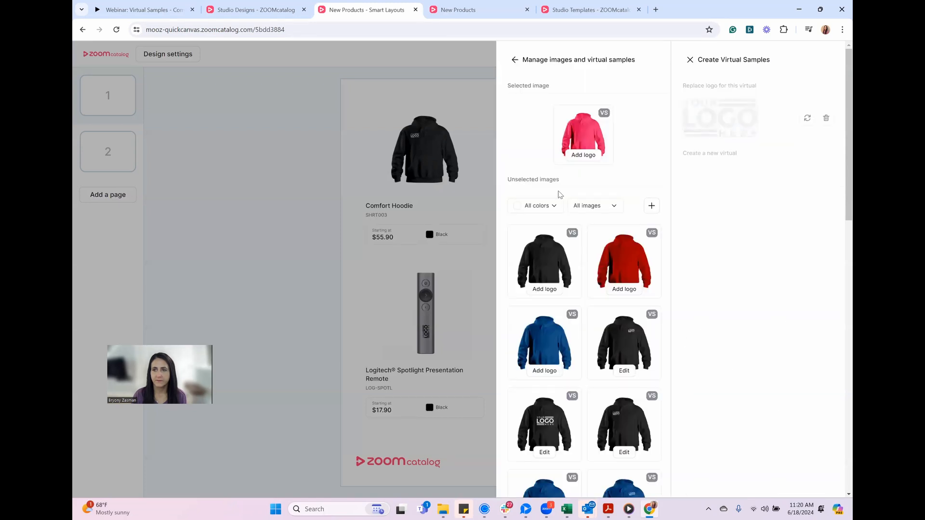
left_click(691, 59)
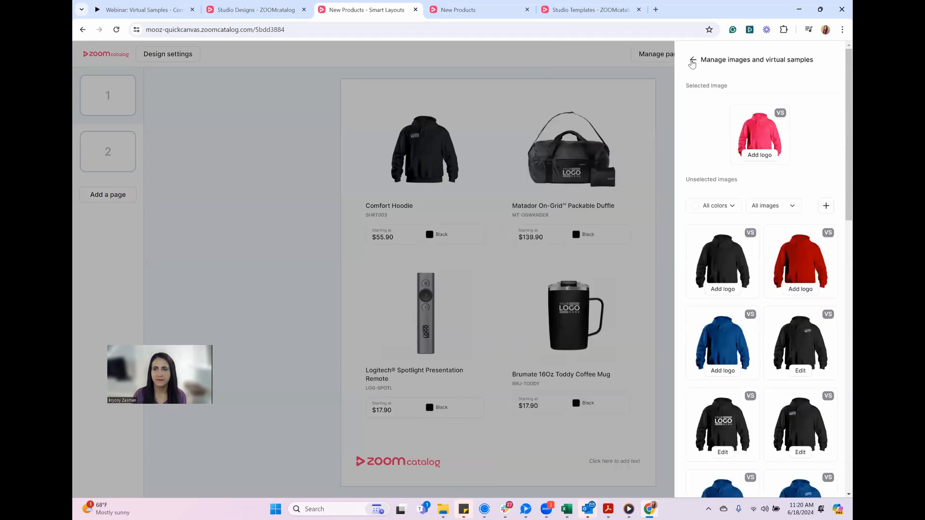
left_click(693, 61)
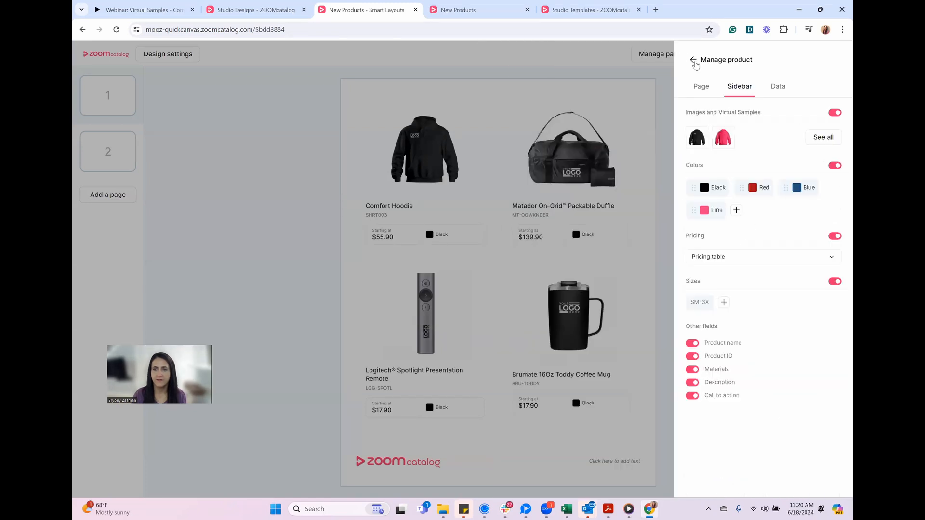
left_click(577, 240)
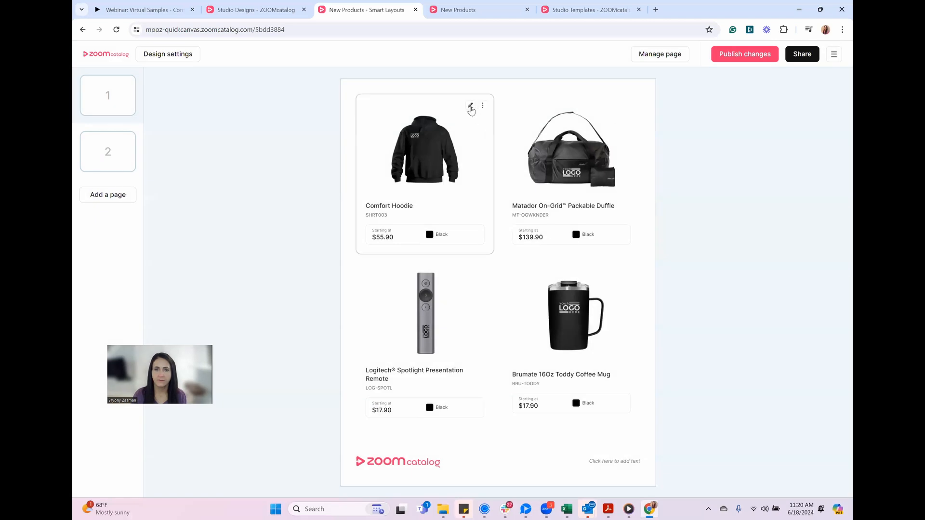
Reopen the Comfort Hoodie's sidebar images and try again to create a virtual sample from the plain blue hoodie
left_click(471, 107)
left_click(739, 86)
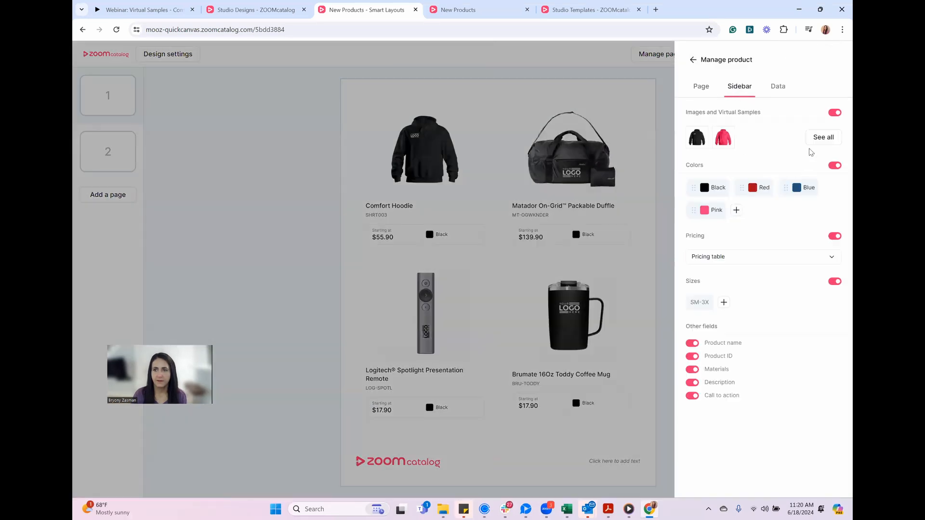
left_click(819, 138)
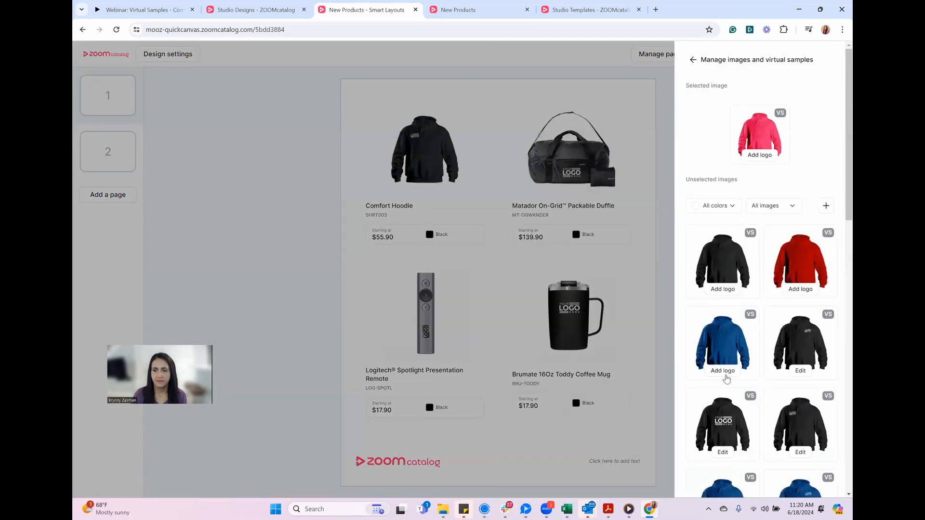
left_click(727, 376)
left_click_drag(771, 145, 611, 80)
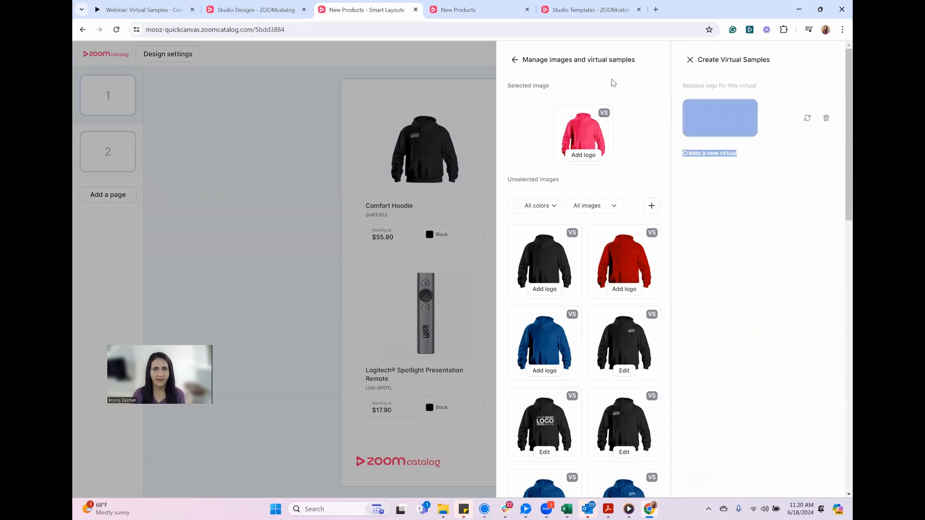
left_click(690, 60)
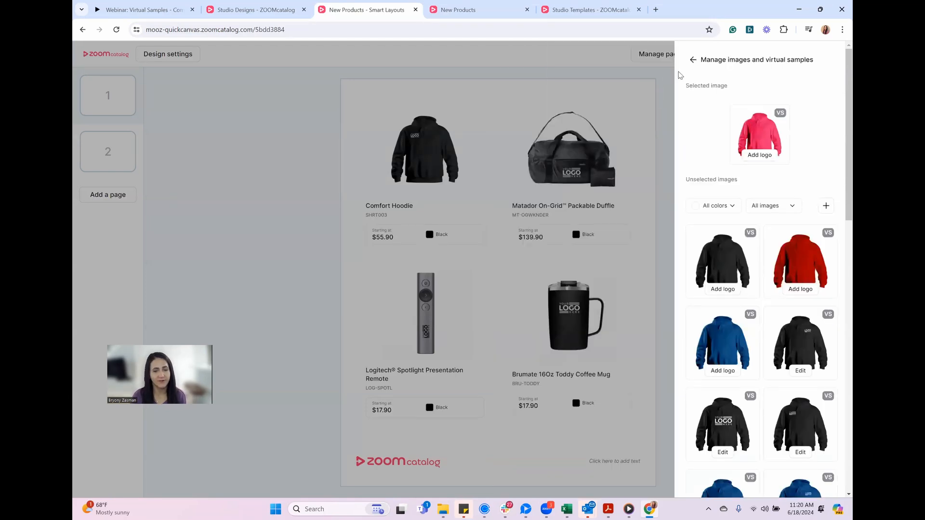
left_click(692, 61)
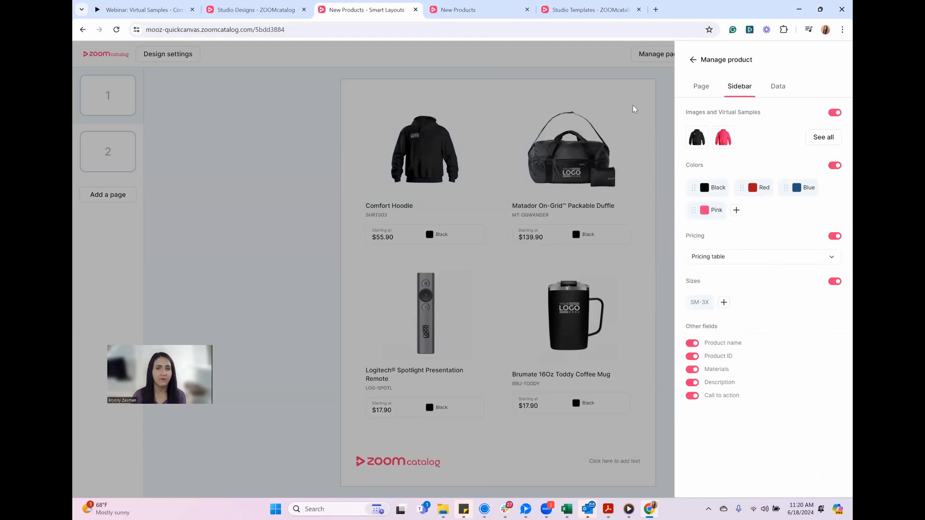
left_click(471, 282)
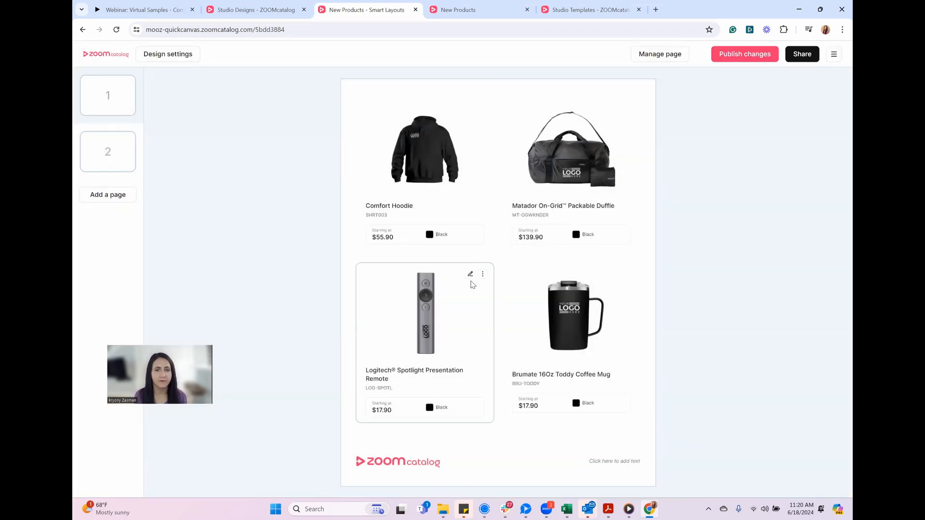
Check the Comfort Hoodie's virtual sample image and its download option in the published design, and close the product information
left_click(458, 10)
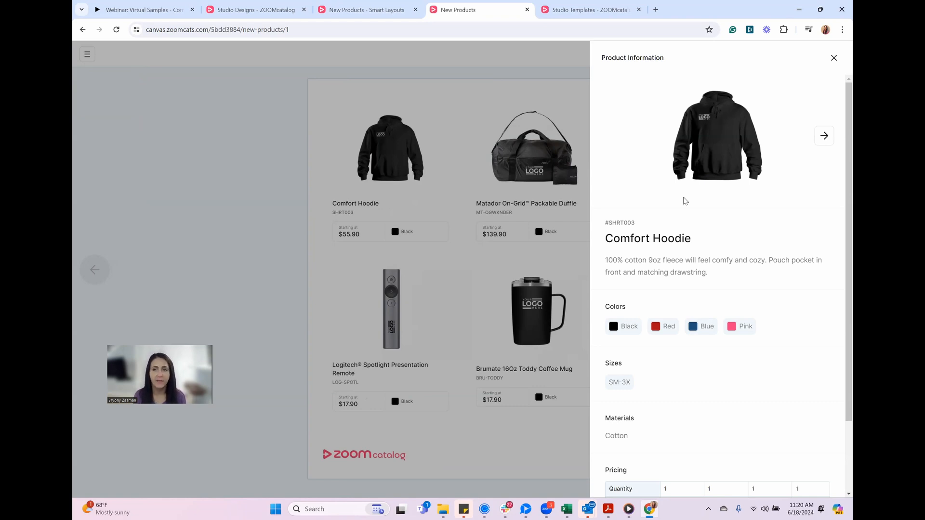
mouse_move(745, 116)
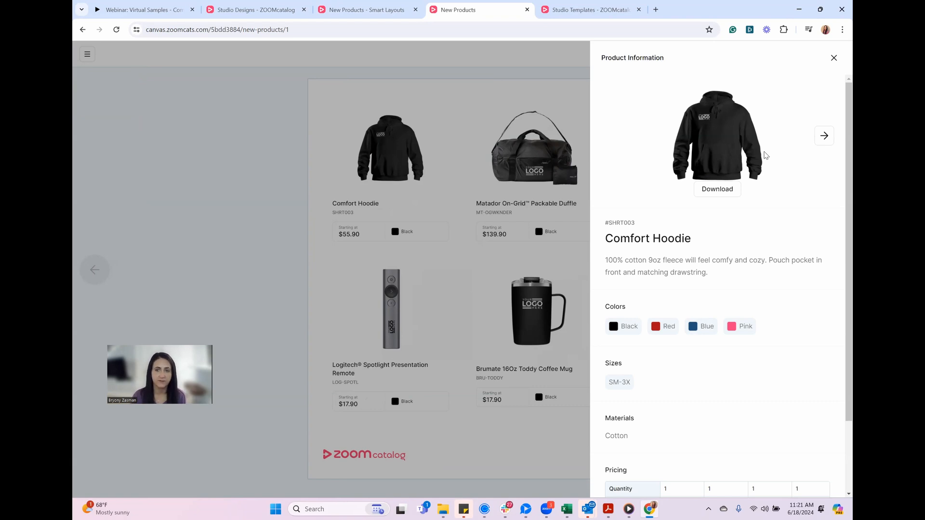
left_click(457, 250)
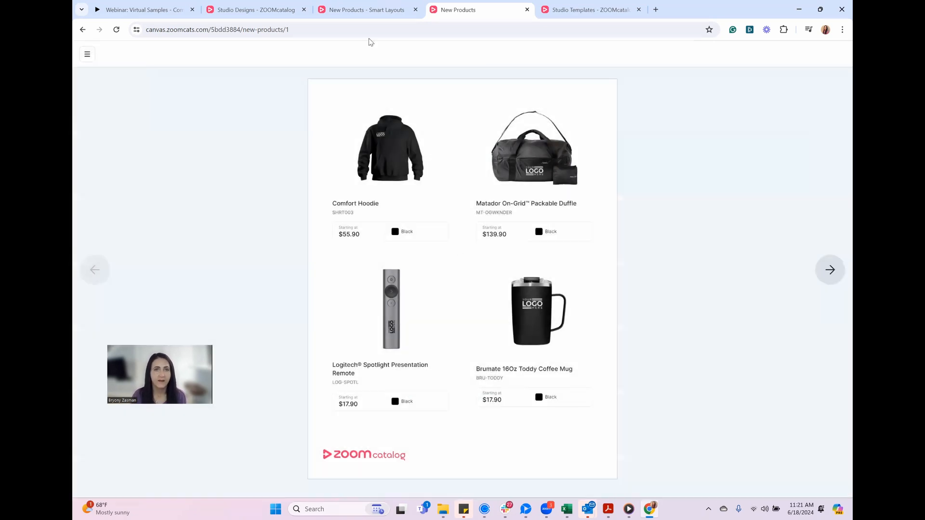
Create a new design from the Drinkware and More template in the Studio templates
left_click(363, 9)
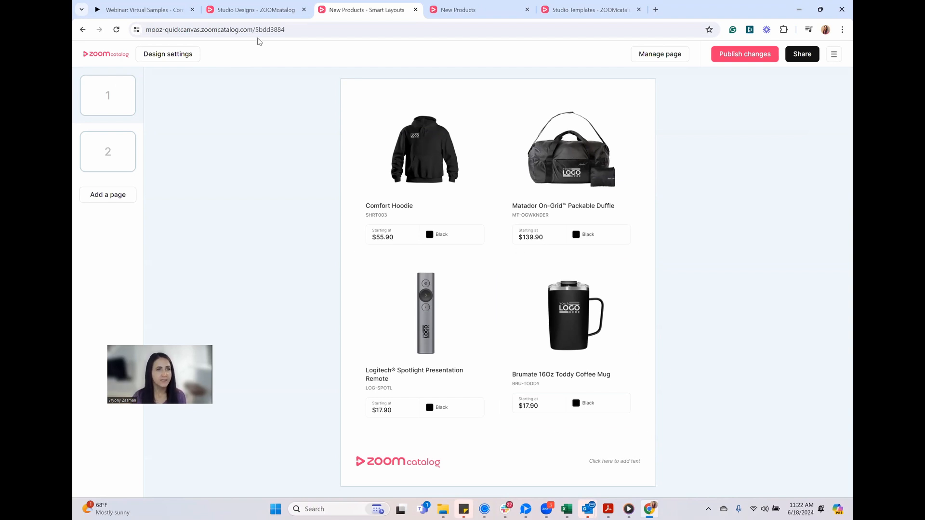
left_click(243, 9)
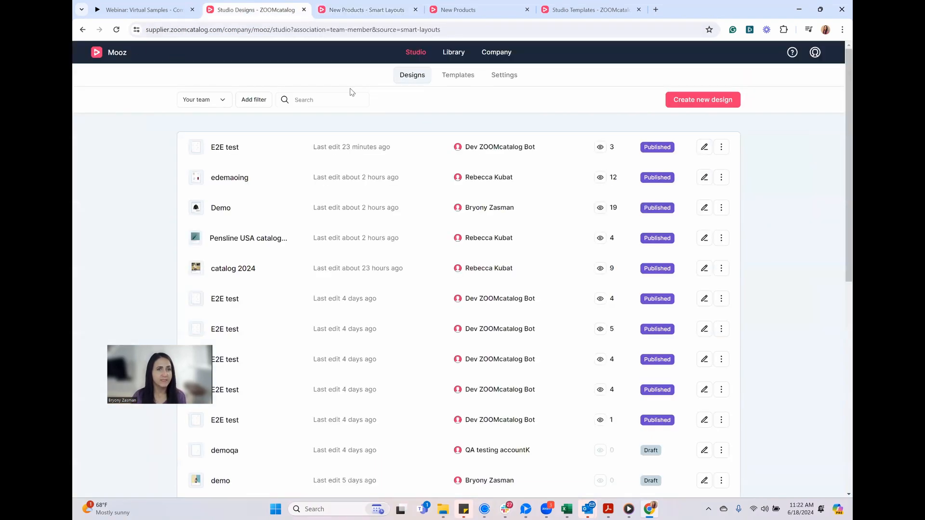
left_click(456, 80)
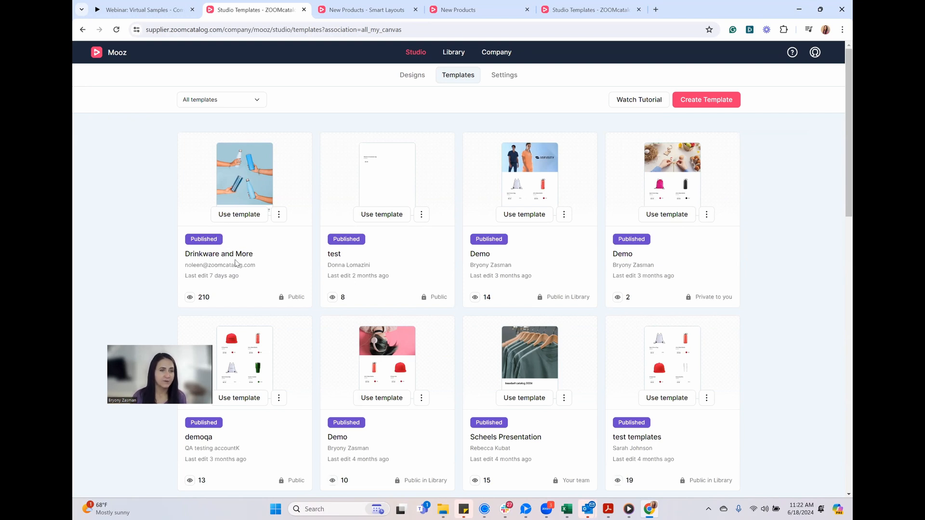
left_click(240, 216)
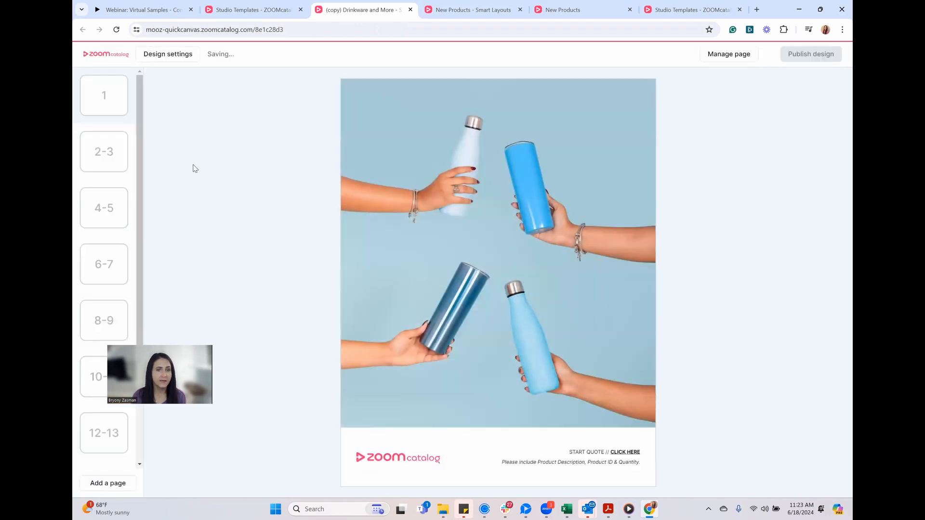
Browse the copied Drinkware and More design's spreads from pages 2-3 to pages 12-13
left_click(106, 169)
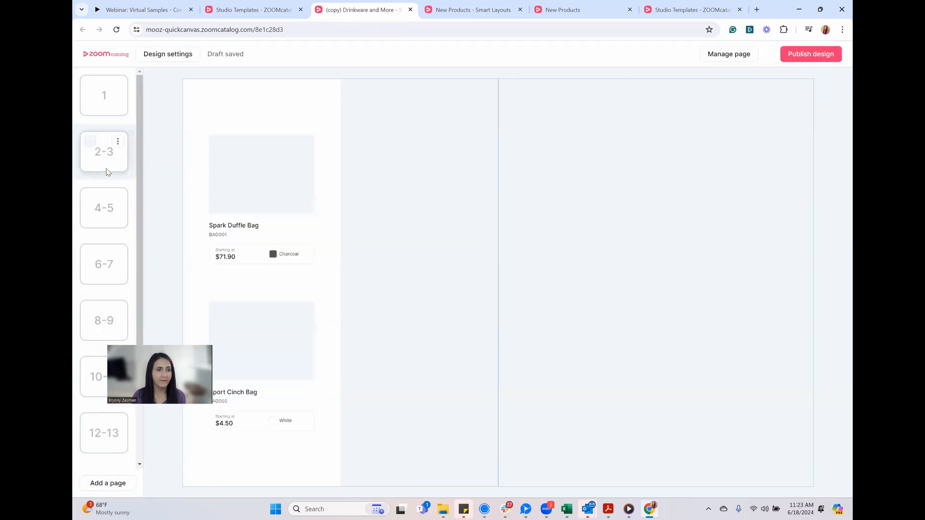
left_click(115, 228)
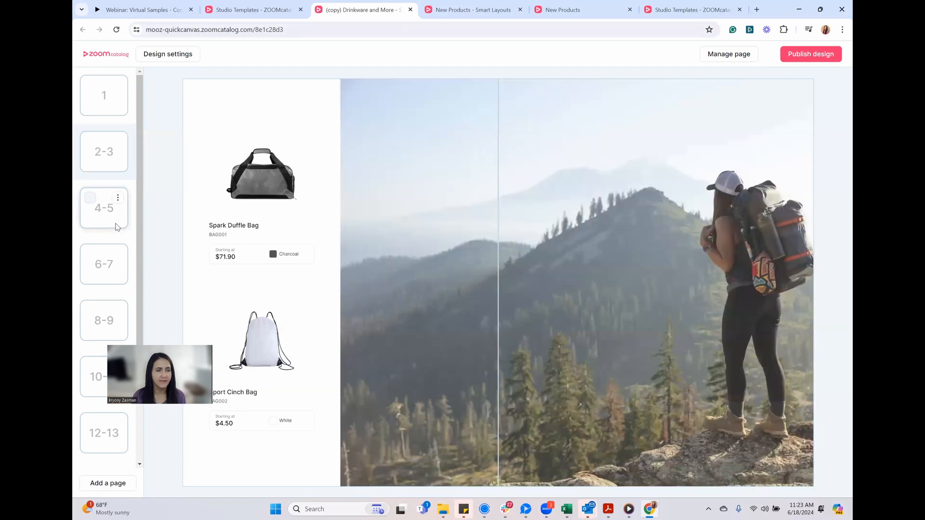
left_click(123, 279)
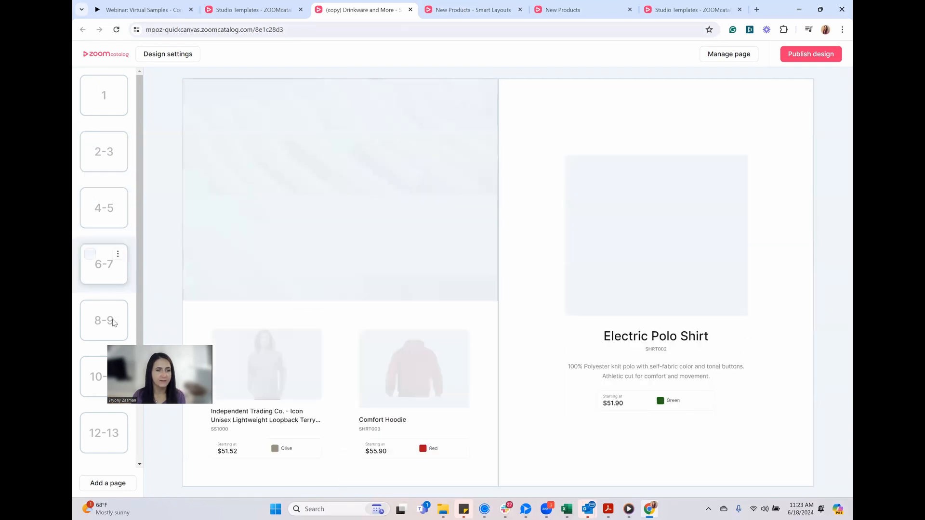
left_click(90, 338)
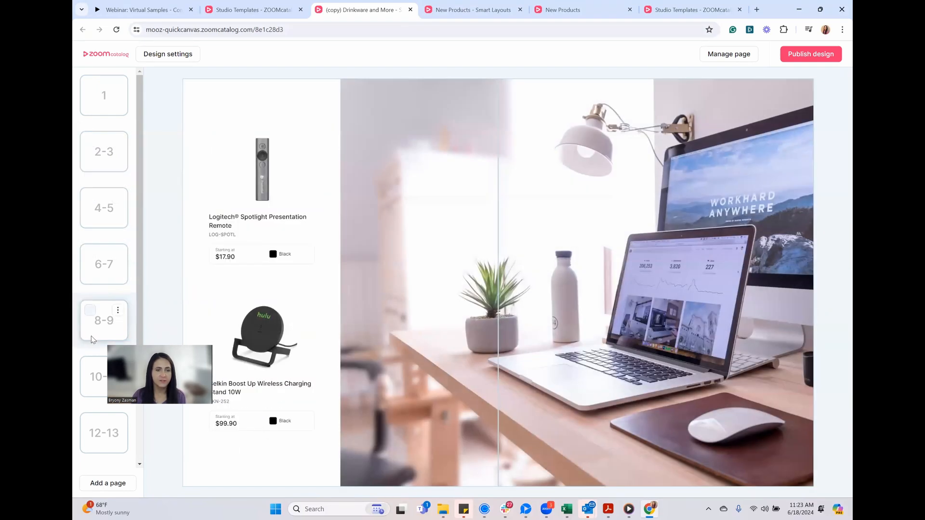
left_click(94, 392)
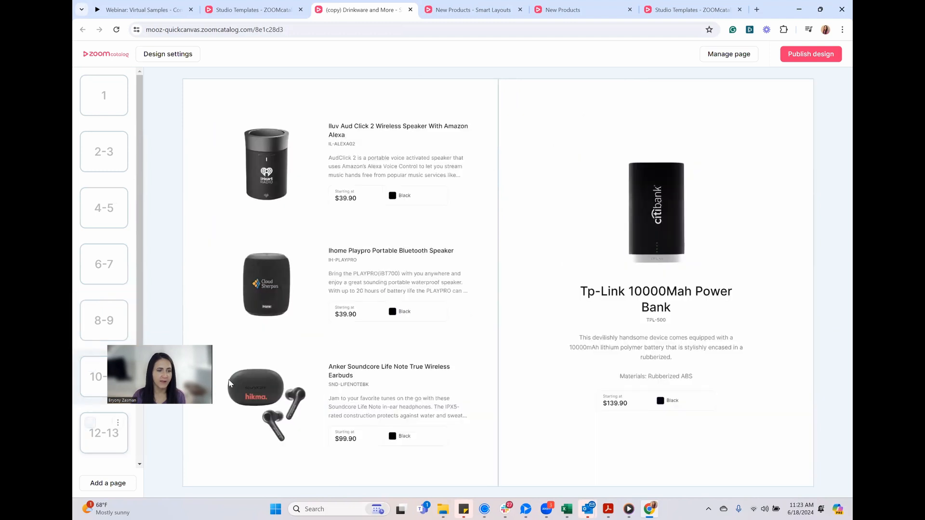
left_click(121, 449)
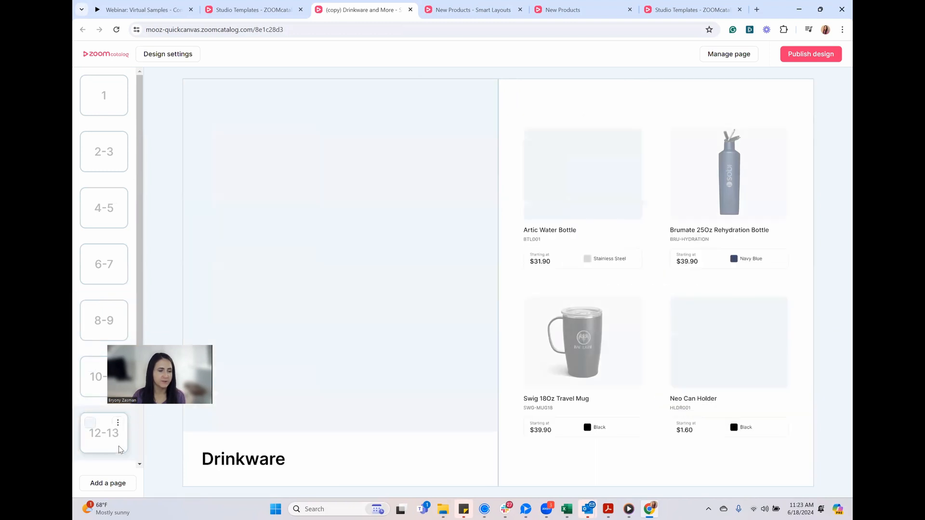
View the copied design's pages 14-15, 8-9 and 10-11 to review their products' existing logos
scroll(116, 431, "down", 2)
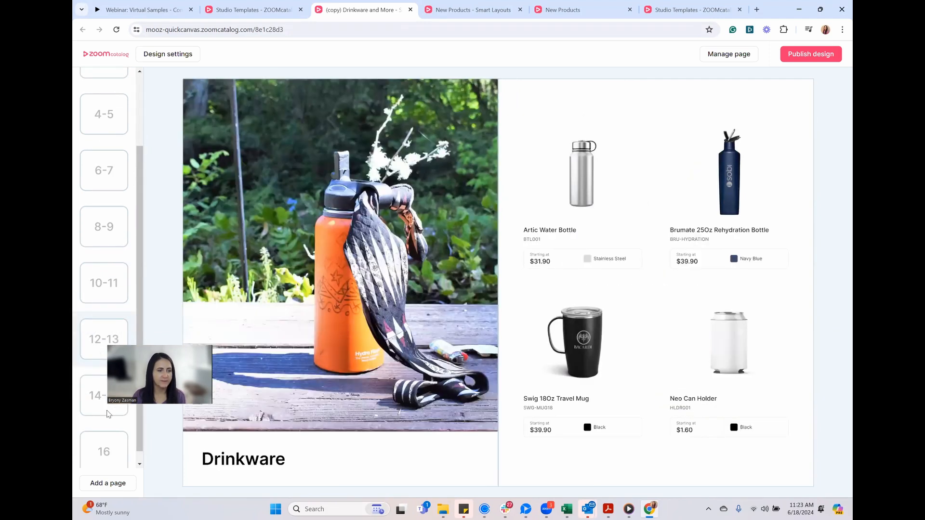
left_click(107, 412)
scroll(105, 374, "up", 2)
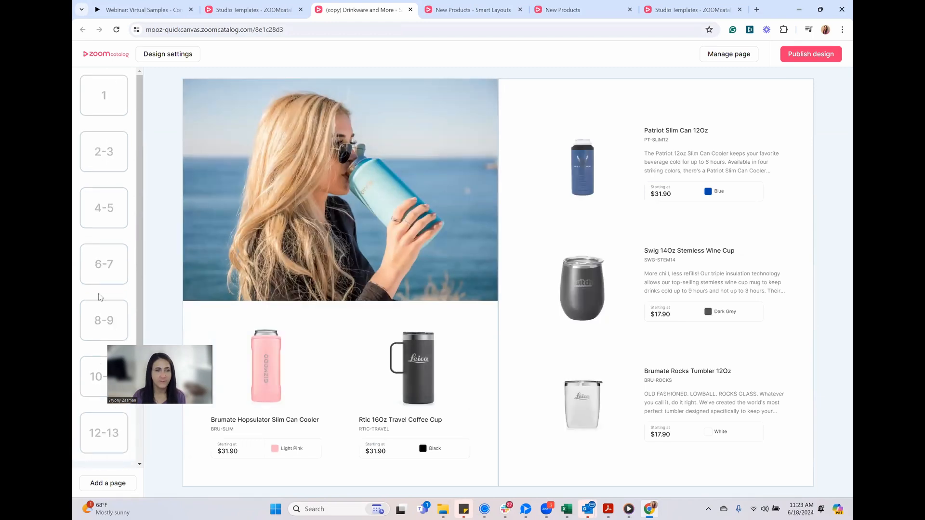
left_click(99, 334)
left_click(94, 386)
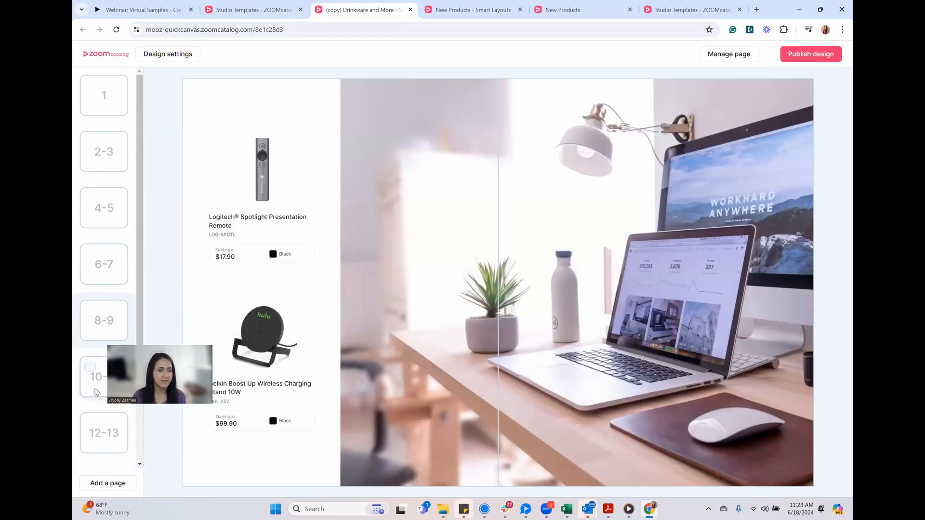
Apply the LOGO HERE logo to the design's products through the virtual samples design settings and save them
left_click(159, 57)
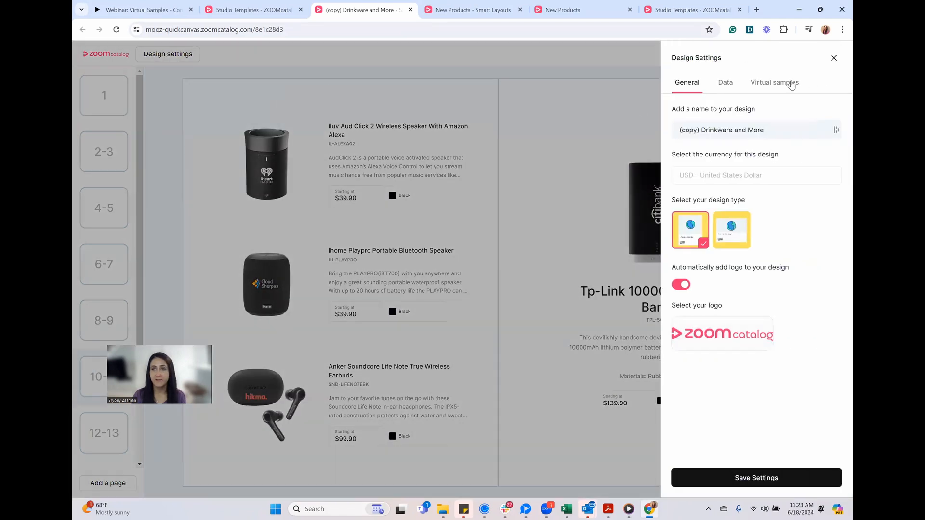
left_click(784, 85)
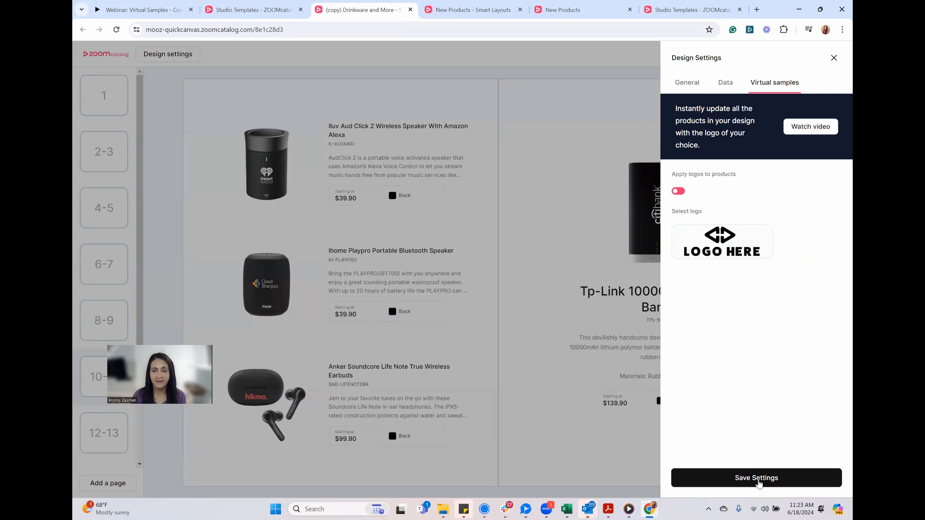
left_click(756, 478)
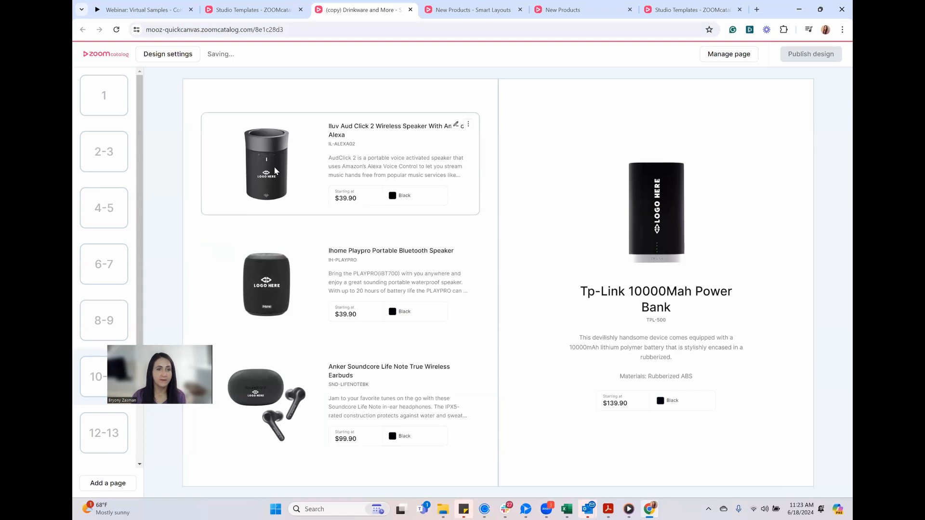
Review the virtual samples on the design's spreads from pages 8-9 back to the cover page
left_click(89, 337)
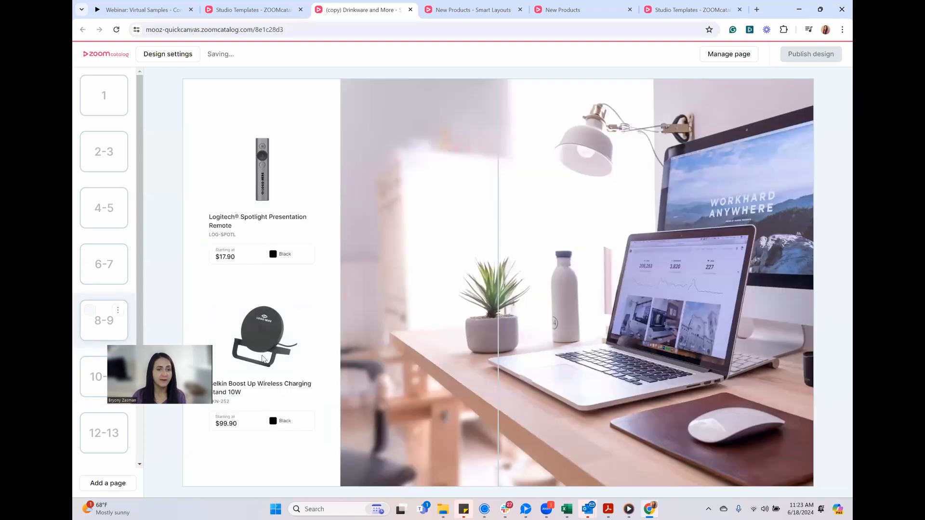
left_click(119, 285)
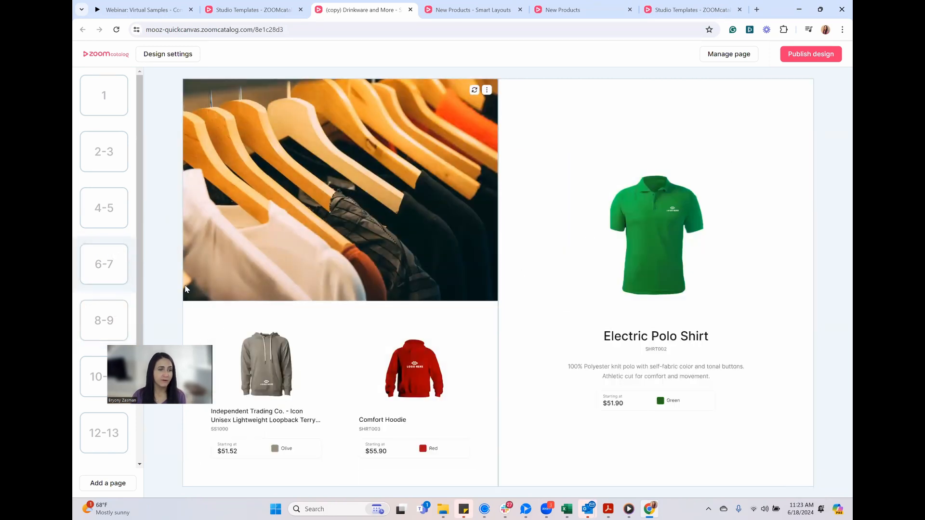
mouse_move(123, 232)
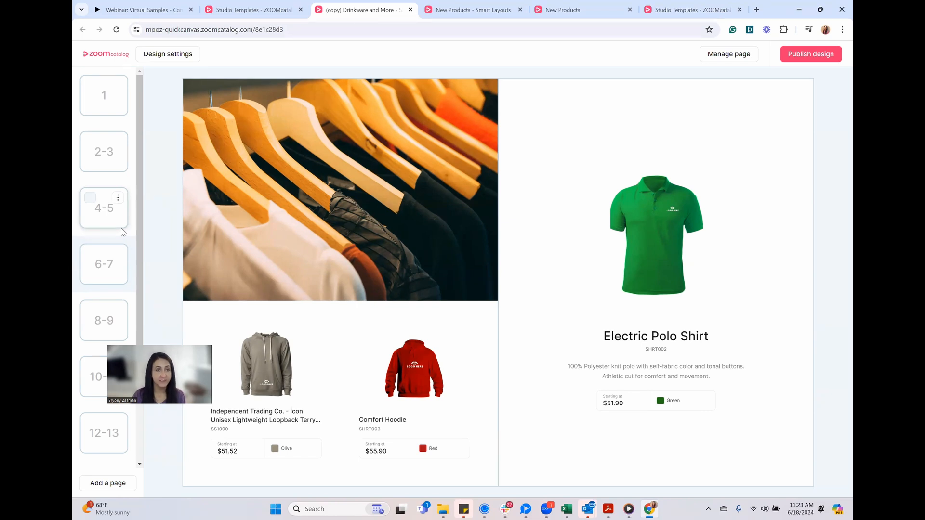
left_click(122, 230)
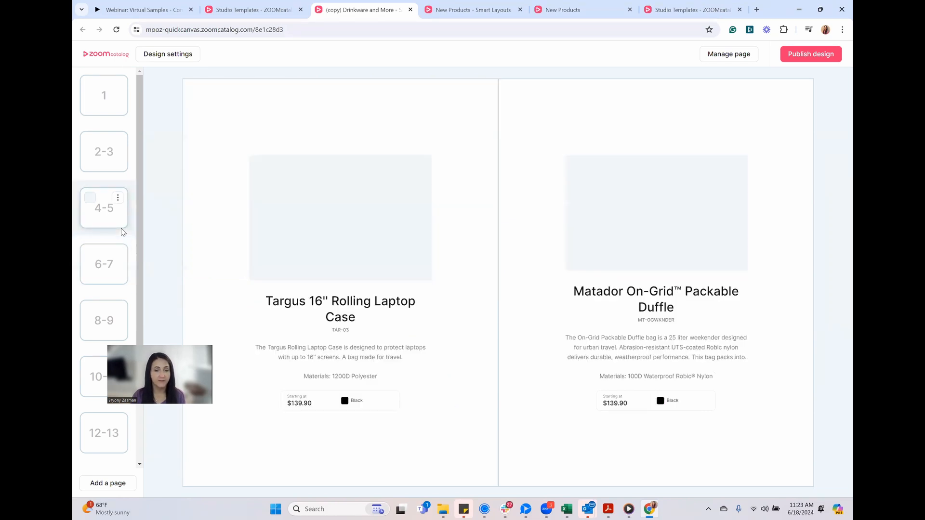
left_click(122, 169)
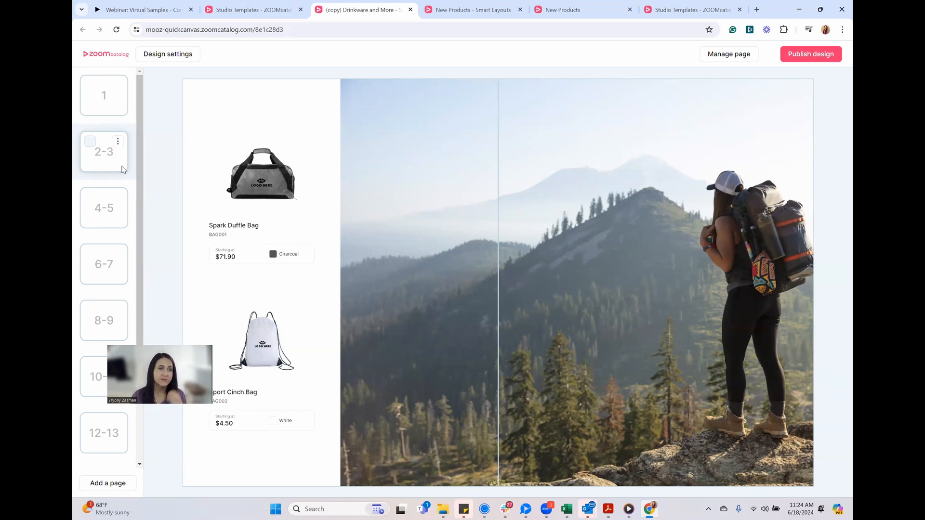
left_click(118, 107)
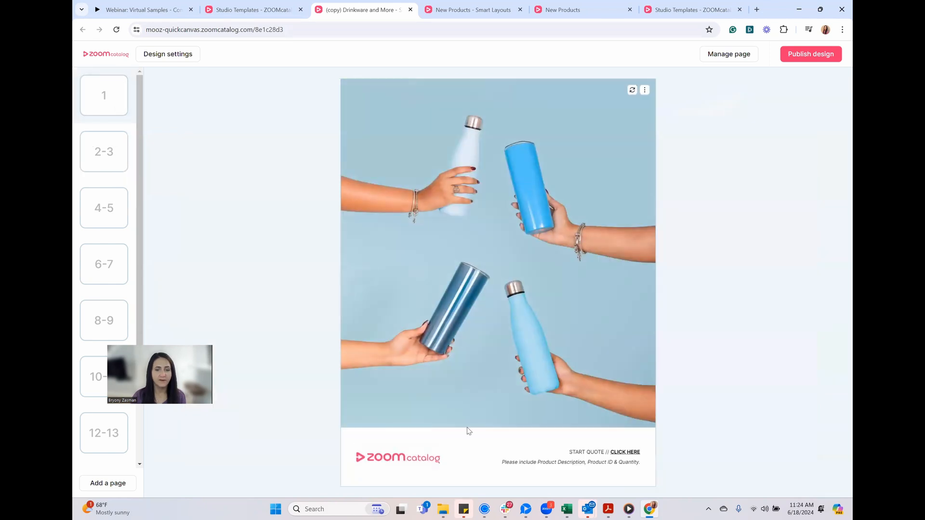
Open the cover page's footer text for editing, select all of it, and close the text editor
left_click(585, 466)
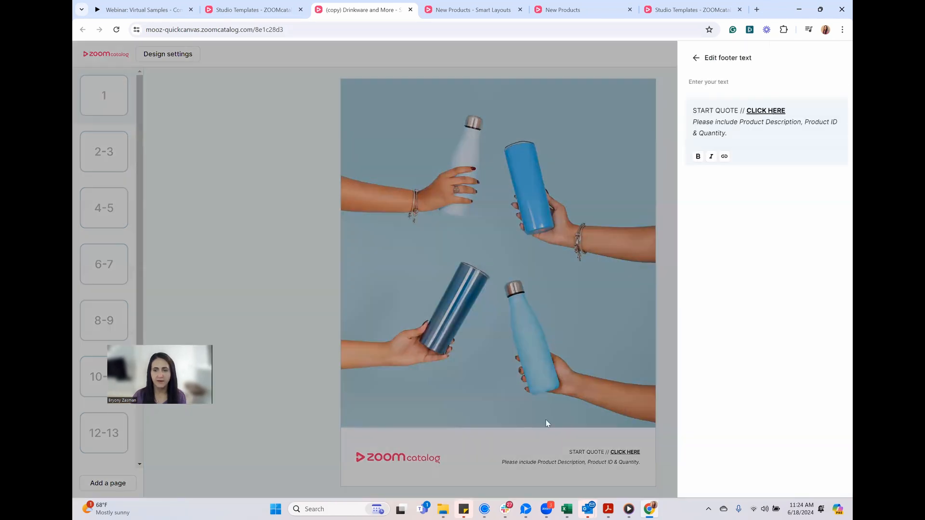
left_click_drag(732, 135, 688, 103)
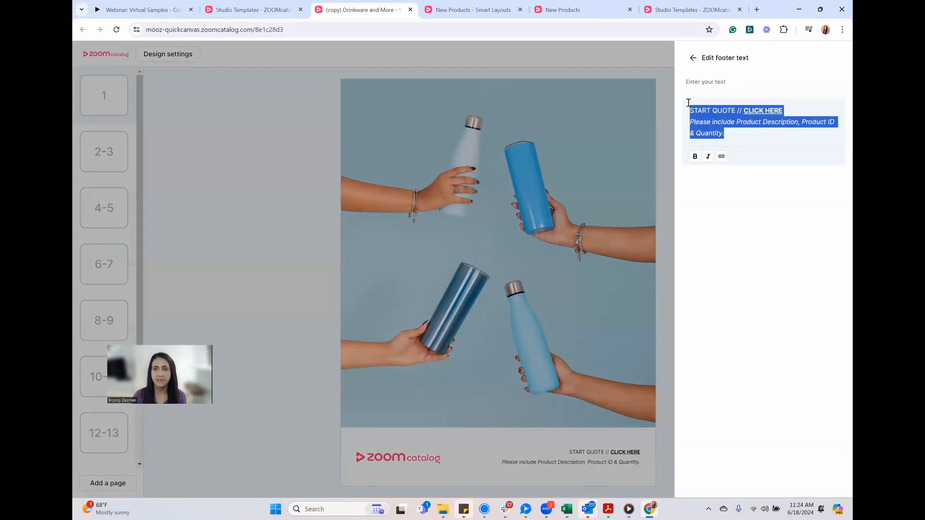
left_click(513, 447)
mouse_move(413, 462)
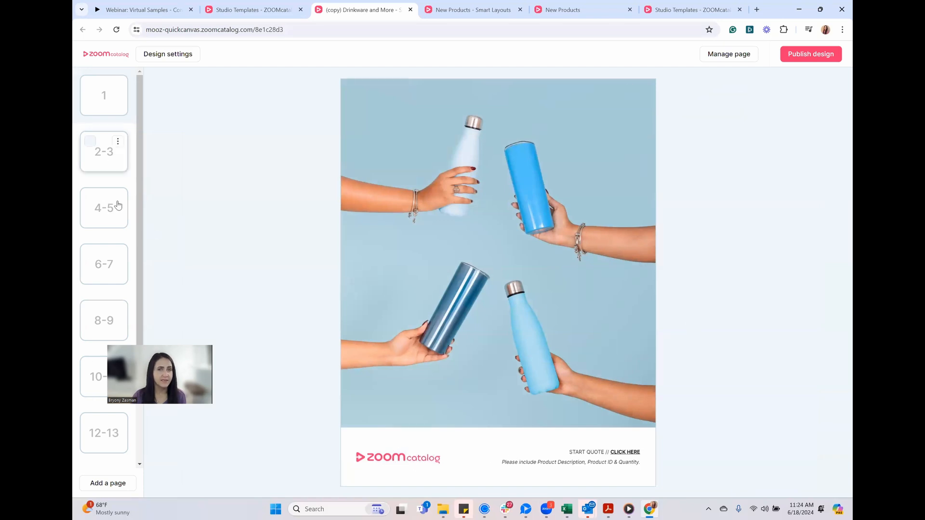
Publish the Drinkware and More copy and open its shared link in the viewer
left_click(797, 55)
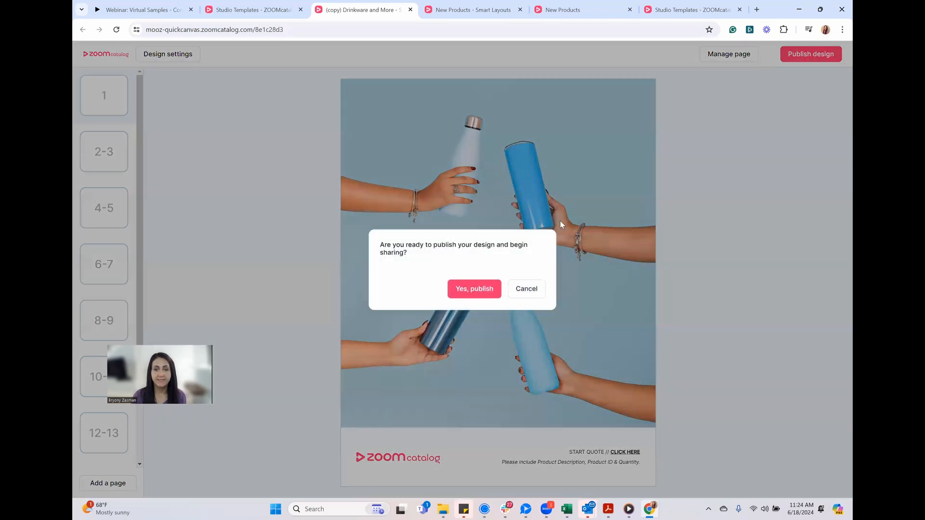
left_click(480, 292)
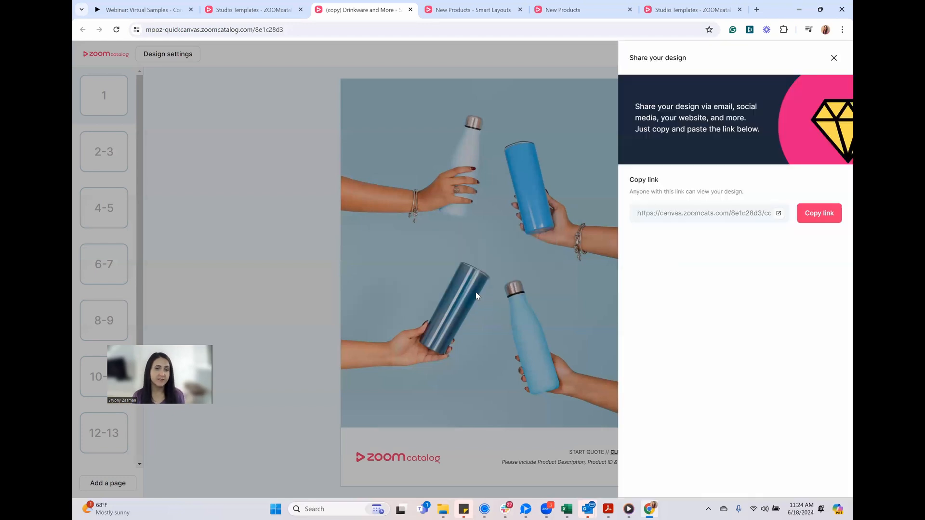
left_click(778, 213)
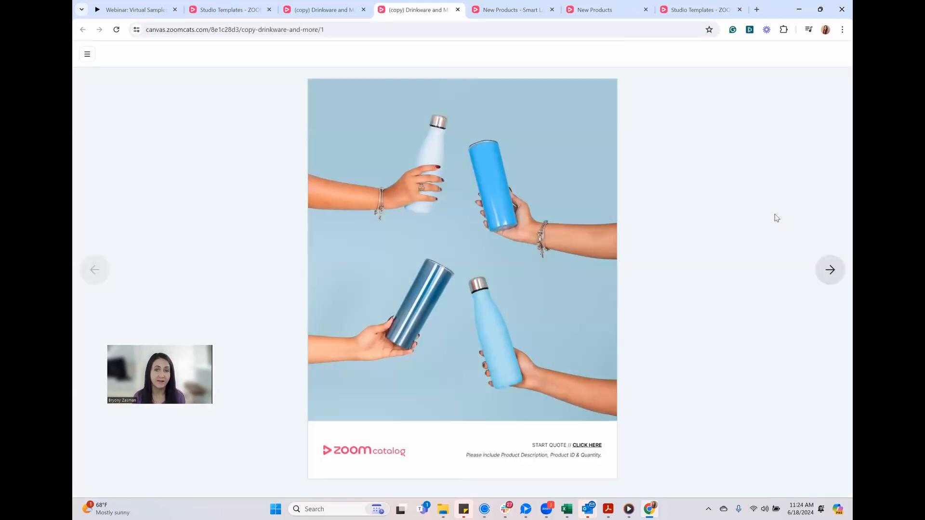
Check the Spark Duffle Bag's product information on the published design's pages 2-3 and close it
left_click(830, 271)
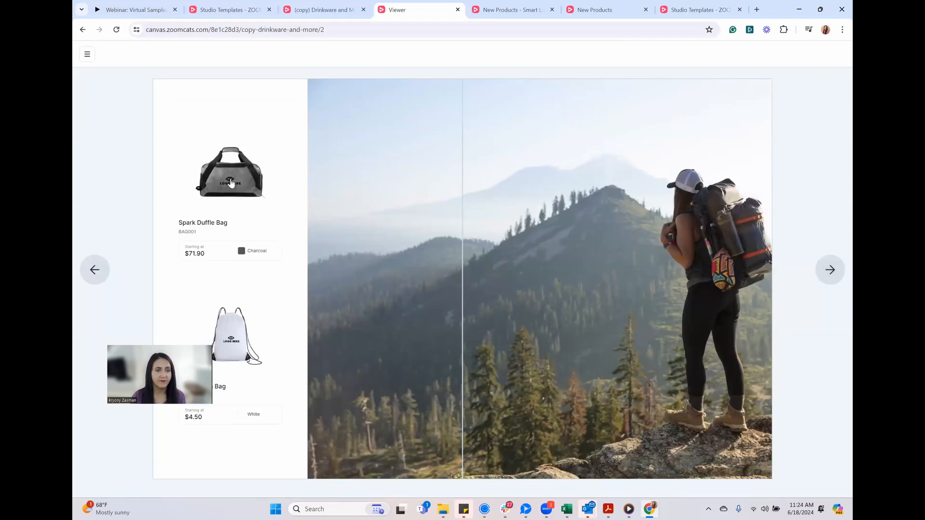
left_click(231, 182)
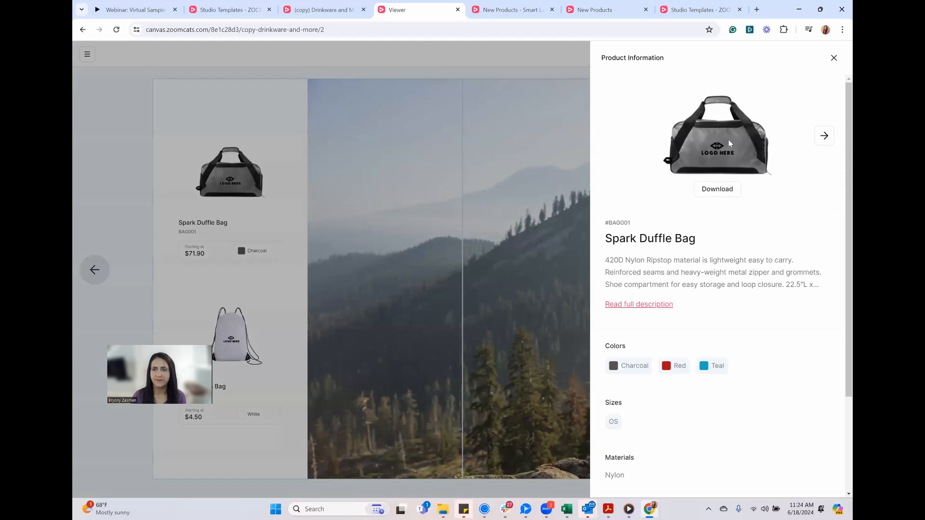
left_click(499, 248)
Page through the published design from pages 4-5 to 12-13 to review the products' virtual samples
left_click(831, 271)
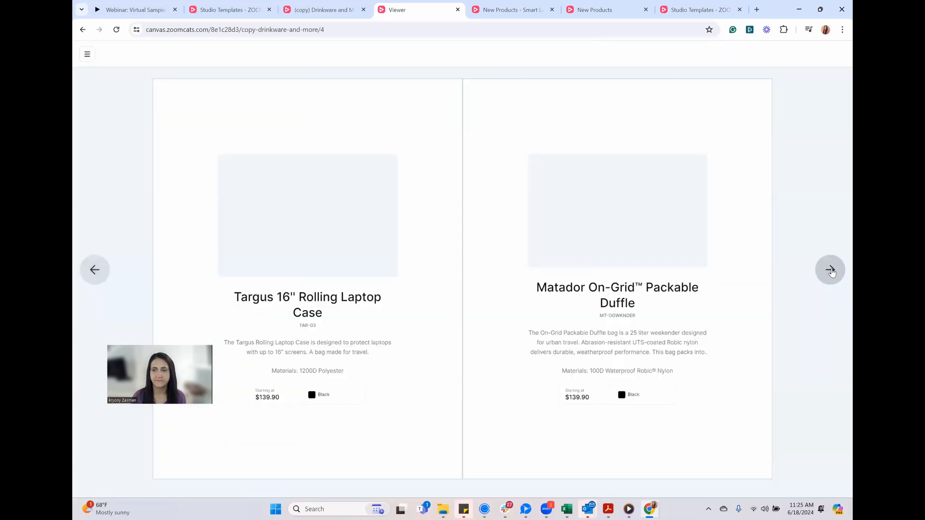
left_click(831, 270)
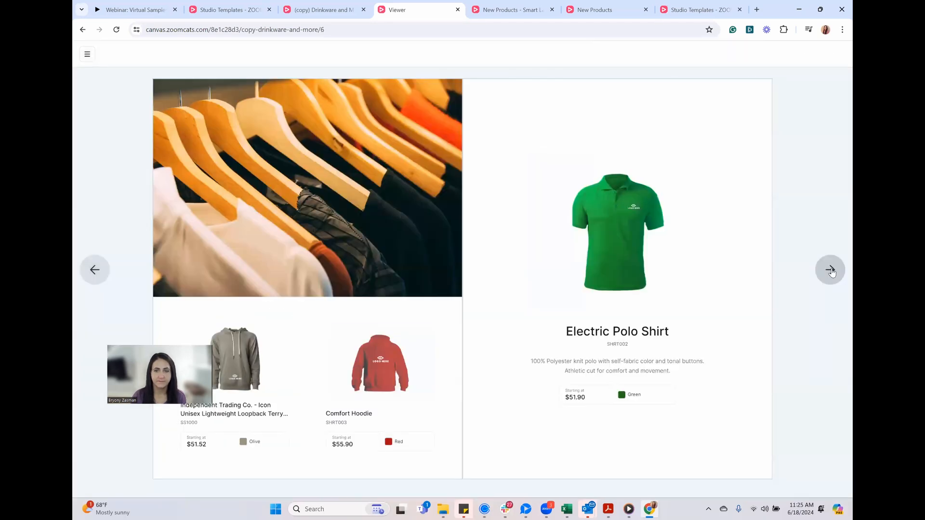
left_click(830, 271)
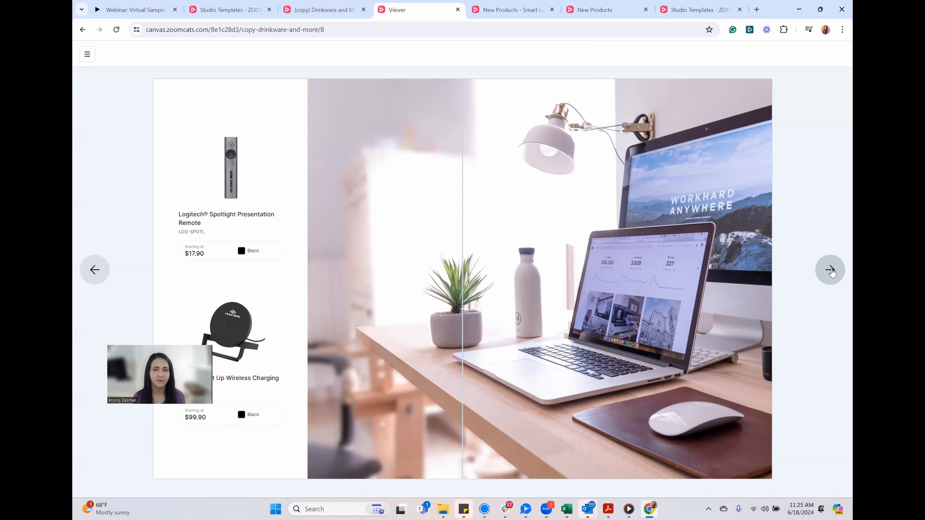
left_click(830, 270)
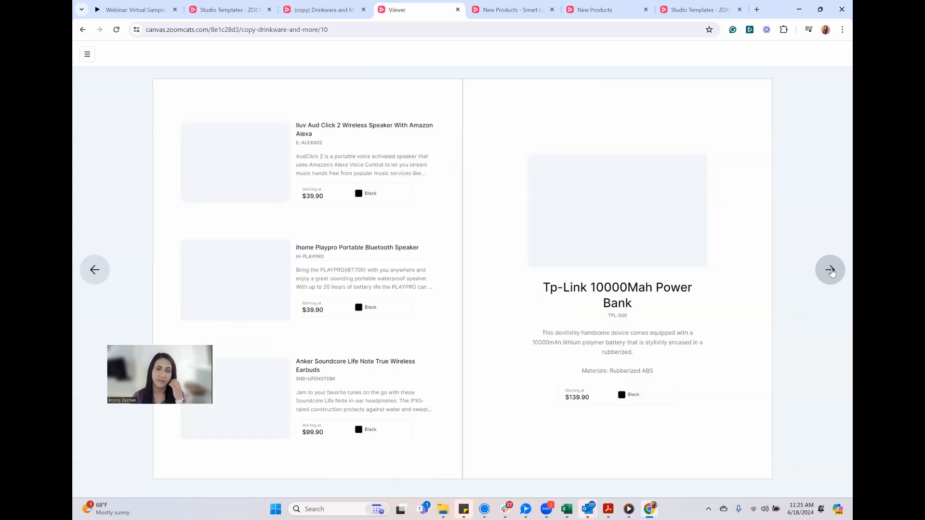
left_click(830, 270)
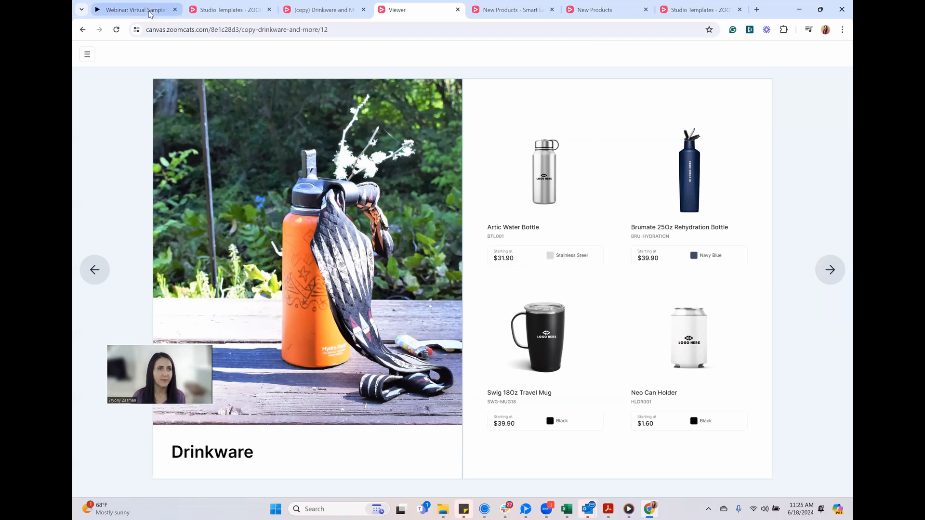
Switch to the Figma webinar presentation and advance it to the Unmatched Features slide
left_click(223, 11)
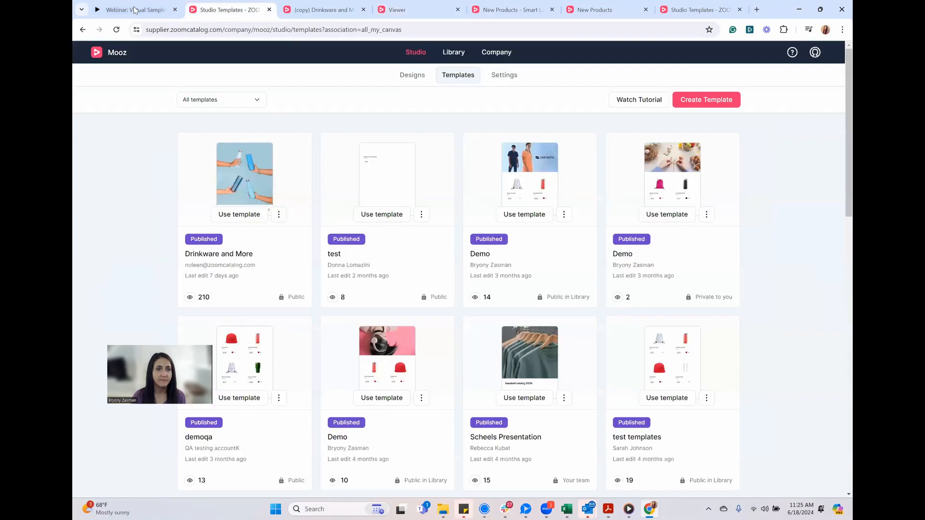
left_click(135, 9)
key("Right")
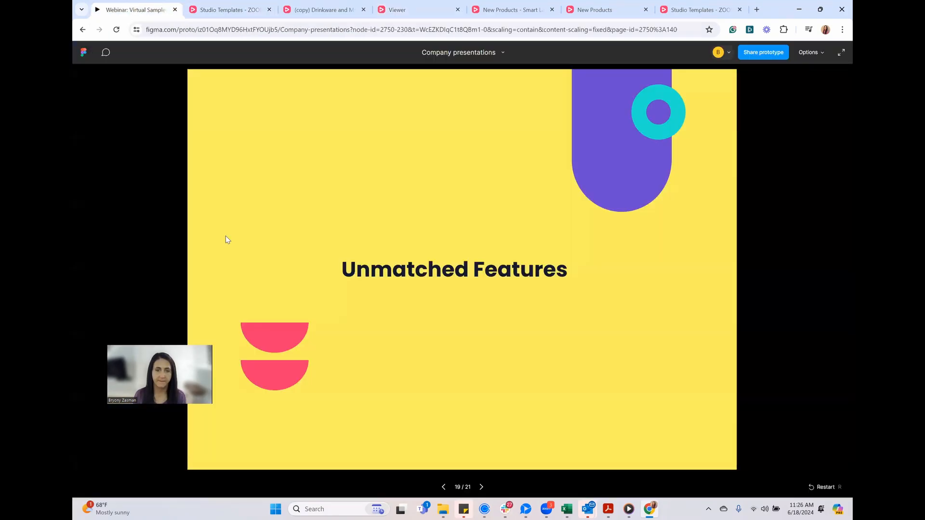